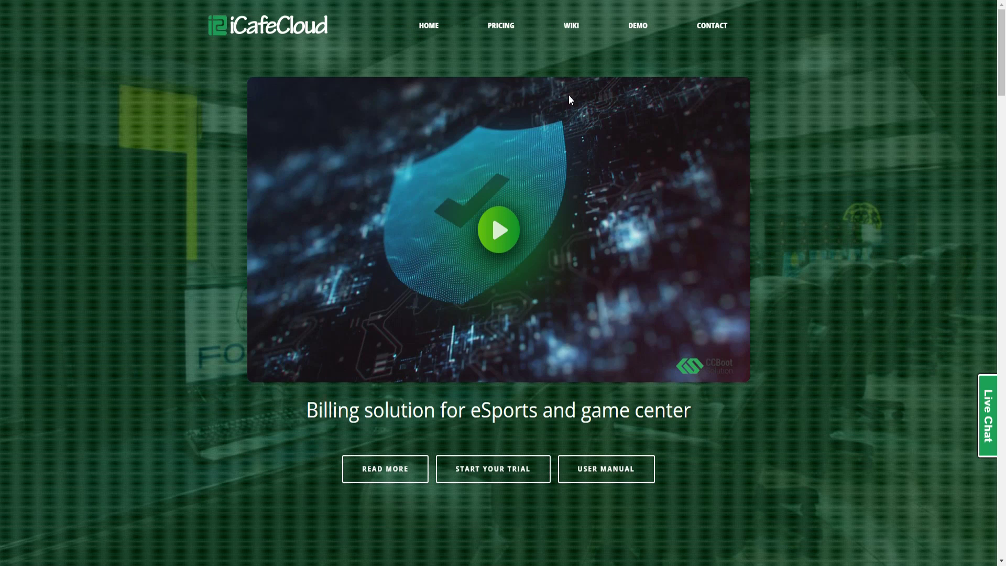
Start a draft message in the live chat, then clear it unsent
{"action": "scroll", "coordinate": [569, 97], "scroll_direction": "down", "scroll_amount": 2}
{"action": "scroll", "coordinate": [568, 97], "scroll_direction": "up", "scroll_amount": 2}
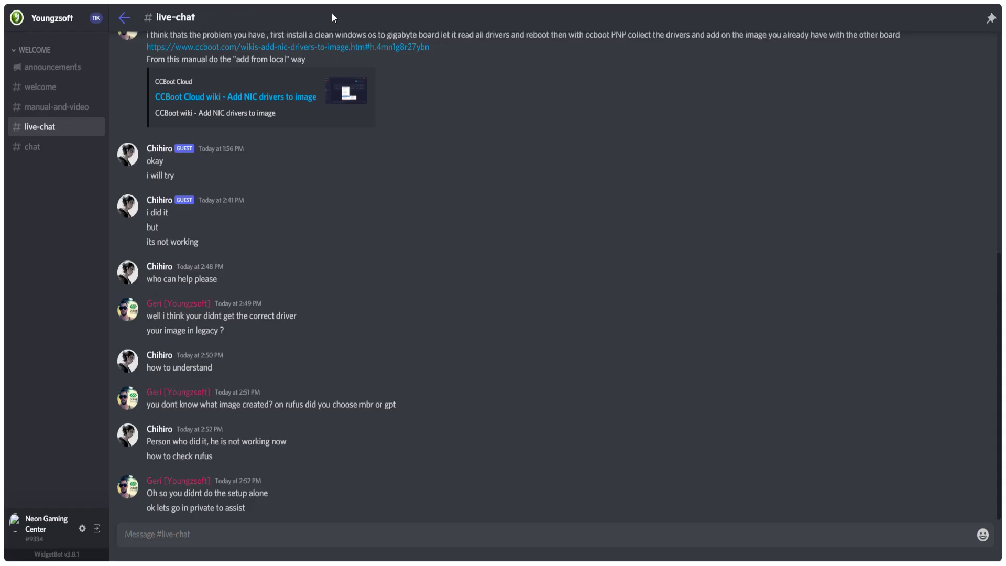
{"action": "left_click", "coordinate": [464, 525]}
{"action": "type", "text": "trail"}
{"action": "key", "text": "BackSpace"}
{"action": "key", "text": "BackSpace"}
{"action": "key", "text": "BackSpace"}
{"action": "key", "text": "BackSpace"}
{"action": "key", "text": "BackSpace"}
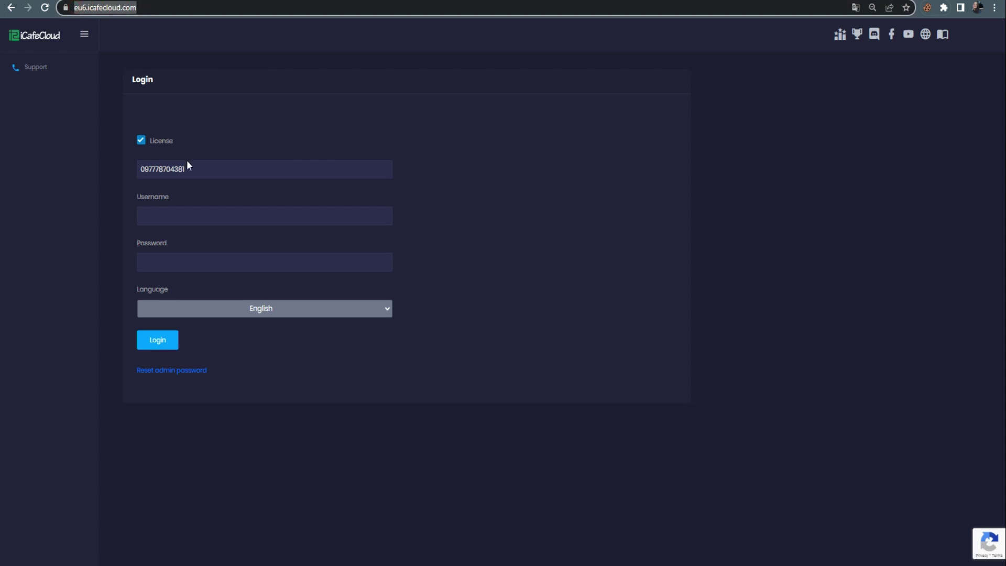
Log in to the center's panel as admin with the account password
{"action": "left_click", "coordinate": [207, 215]}
{"action": "type", "text": "admin"}
{"action": "key", "text": "Tab"}
{"action": "type", "text": "******"}
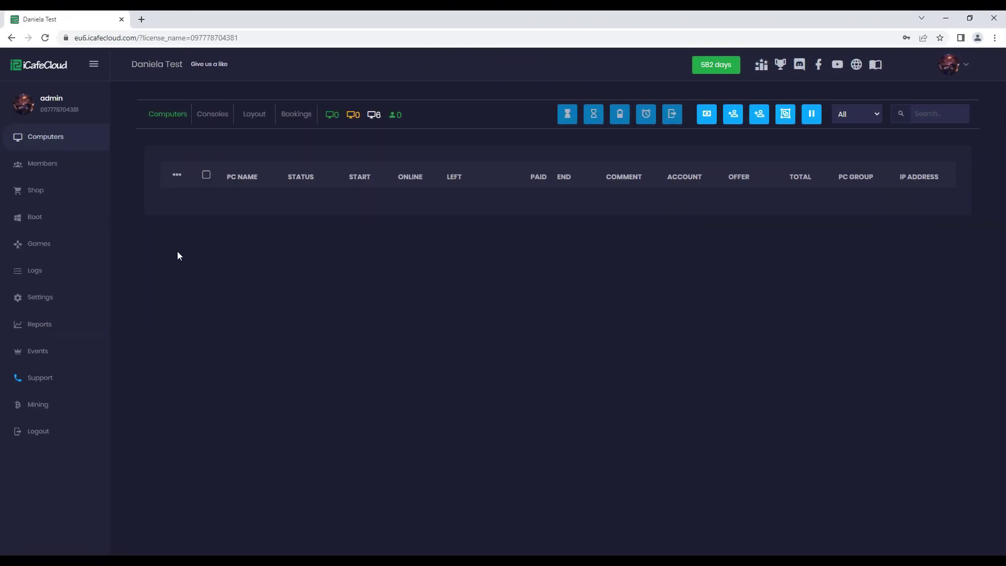
Browse Shop, Boot and Games, then download icafecloudsetup.exe from Settings install links
{"action": "left_click", "coordinate": [74, 197]}
{"action": "left_click", "coordinate": [69, 218]}
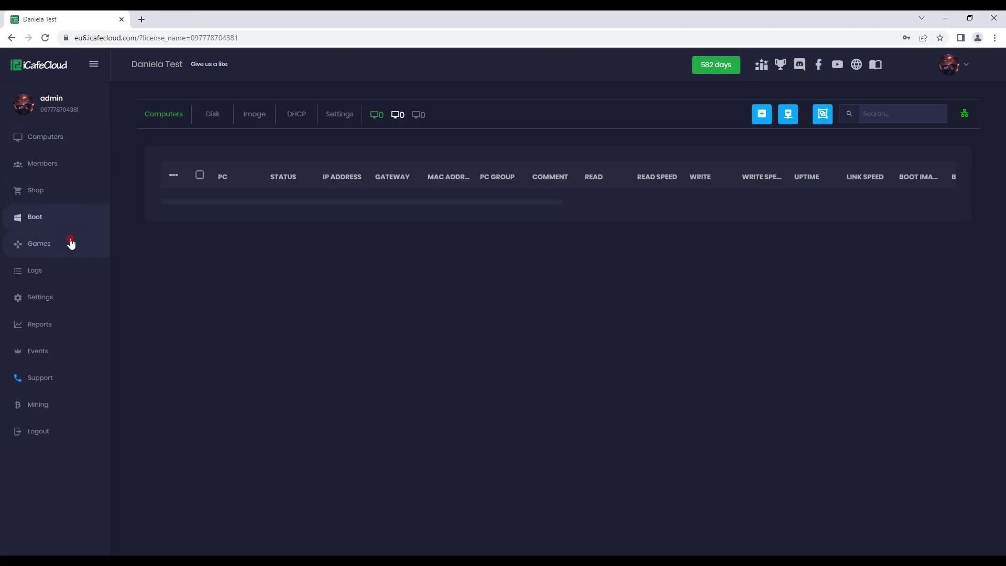
{"action": "left_click", "coordinate": [68, 244]}
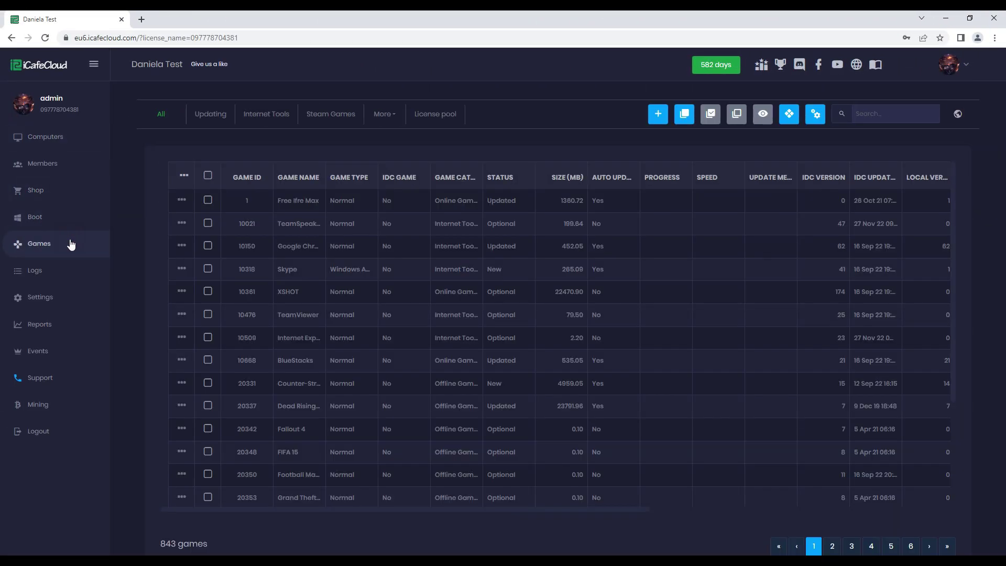
{"action": "left_click", "coordinate": [42, 299]}
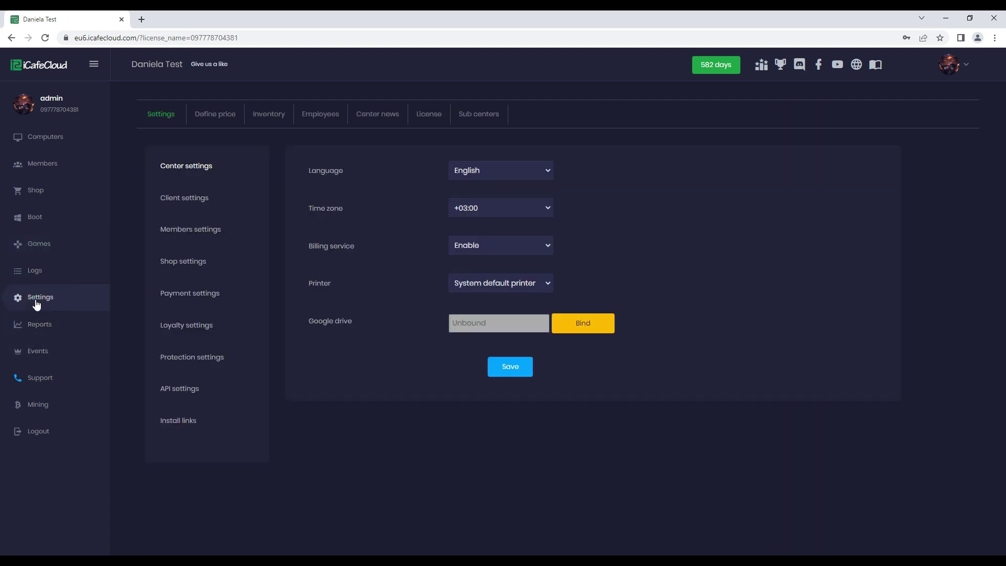
{"action": "left_click", "coordinate": [172, 420]}
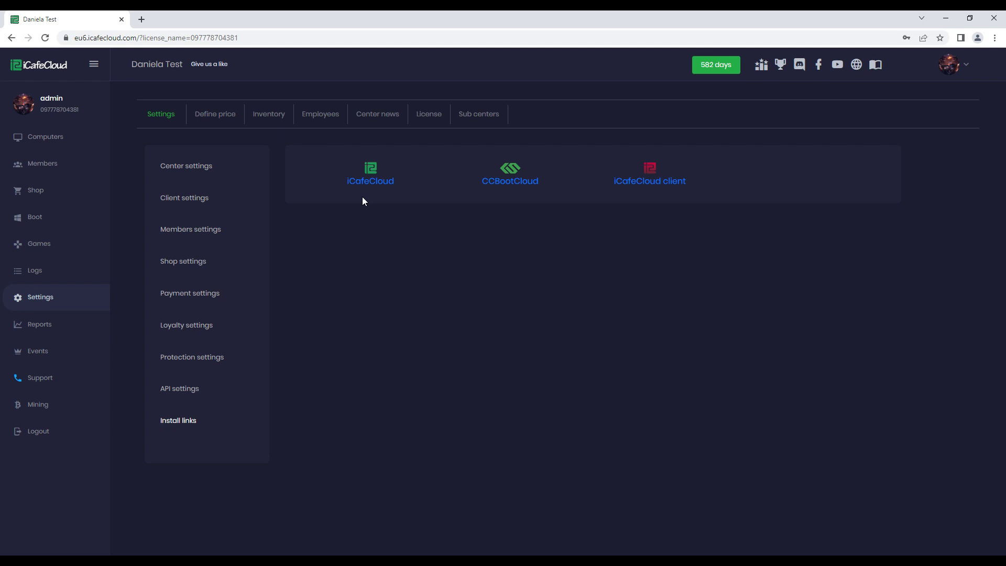
{"action": "left_click", "coordinate": [374, 186]}
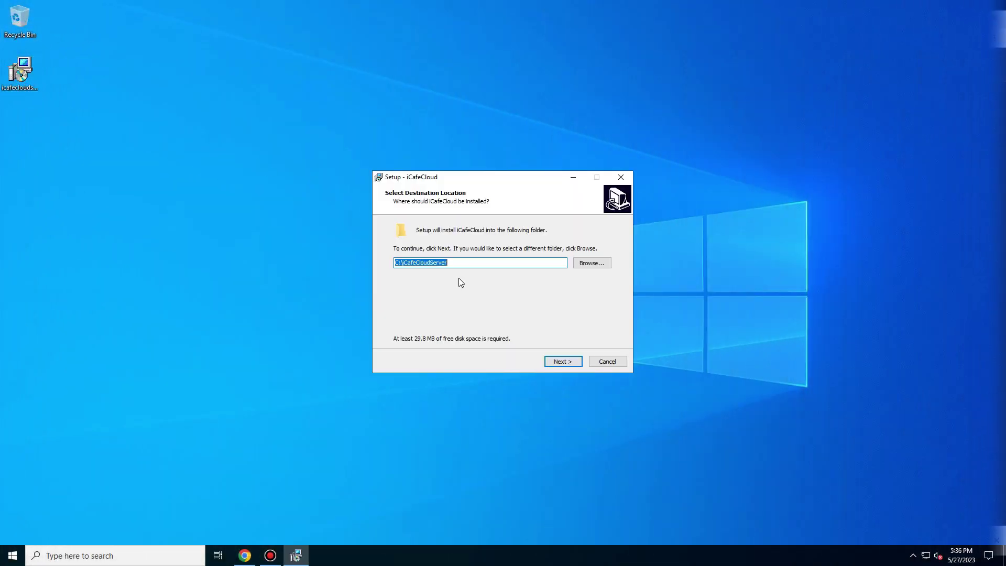
Install iCafeCloud Server to C:\iCafeCloudServer and launch it
{"action": "left_click", "coordinate": [560, 362]}
{"action": "left_click", "coordinate": [561, 362]}
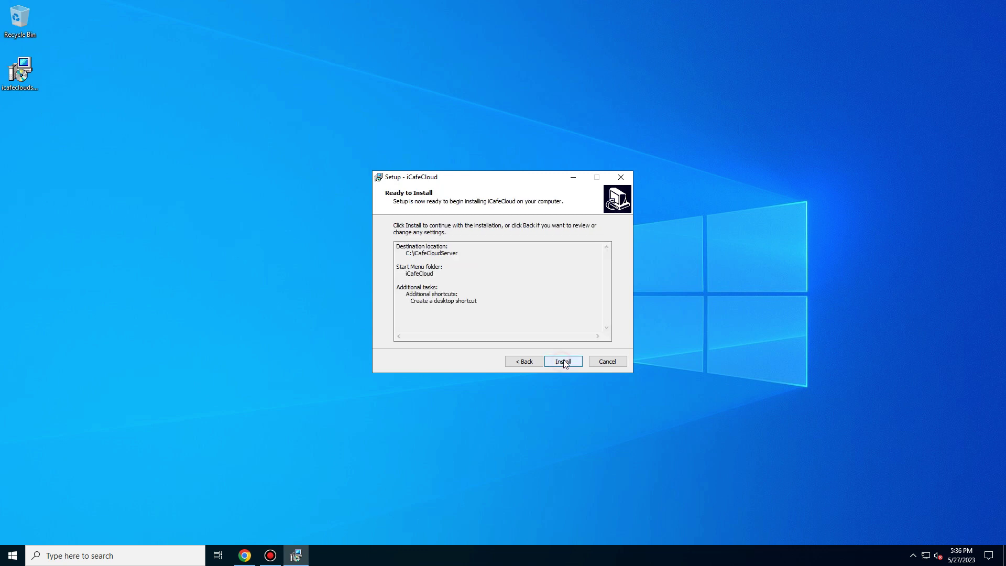
{"action": "left_click", "coordinate": [562, 361]}
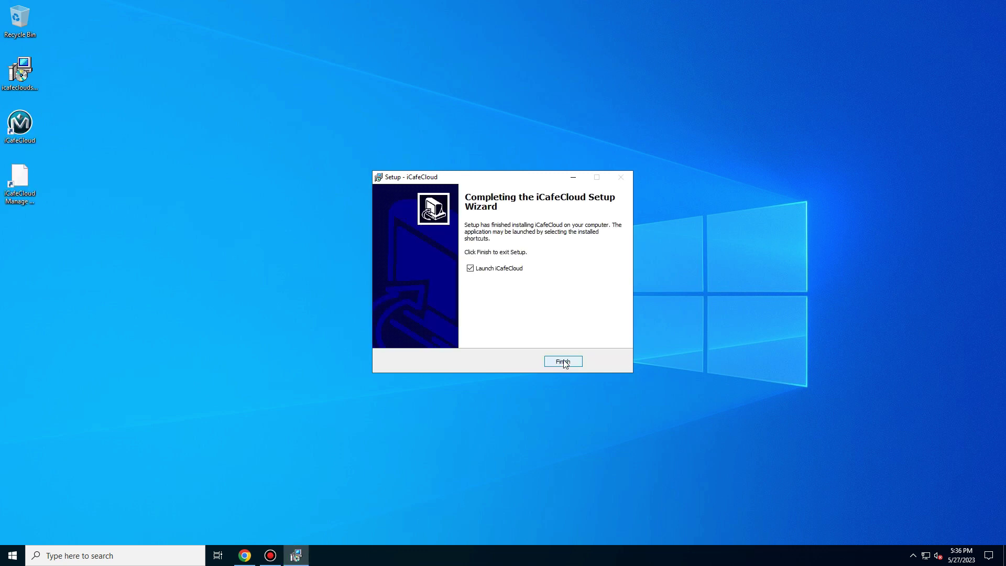
{"action": "left_click", "coordinate": [561, 362]}
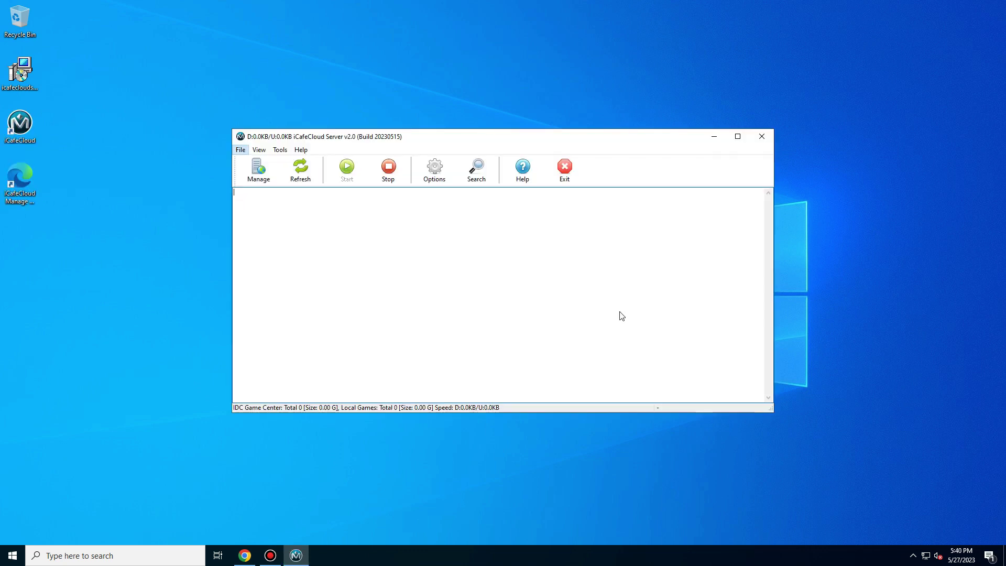
In server Options, enter the license number and password, enable iCafeMenu LAN auto-update, and save
{"action": "left_click", "coordinate": [446, 173]}
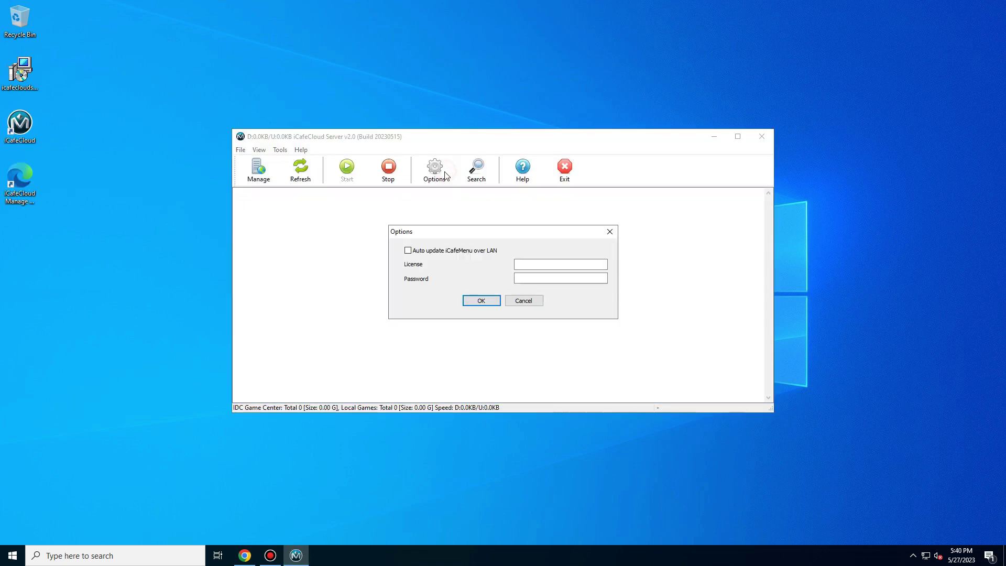
{"action": "left_click", "coordinate": [519, 264]}
{"action": "key", "text": "ctrl+v"}
{"action": "left_click", "coordinate": [554, 278]}
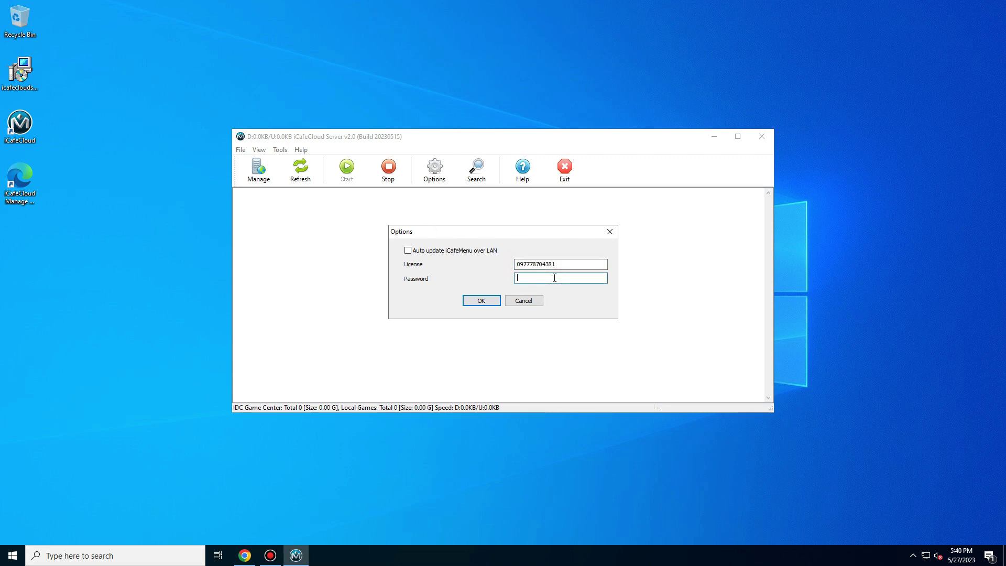
{"action": "type", "text": "123456"}
{"action": "left_click", "coordinate": [407, 250]}
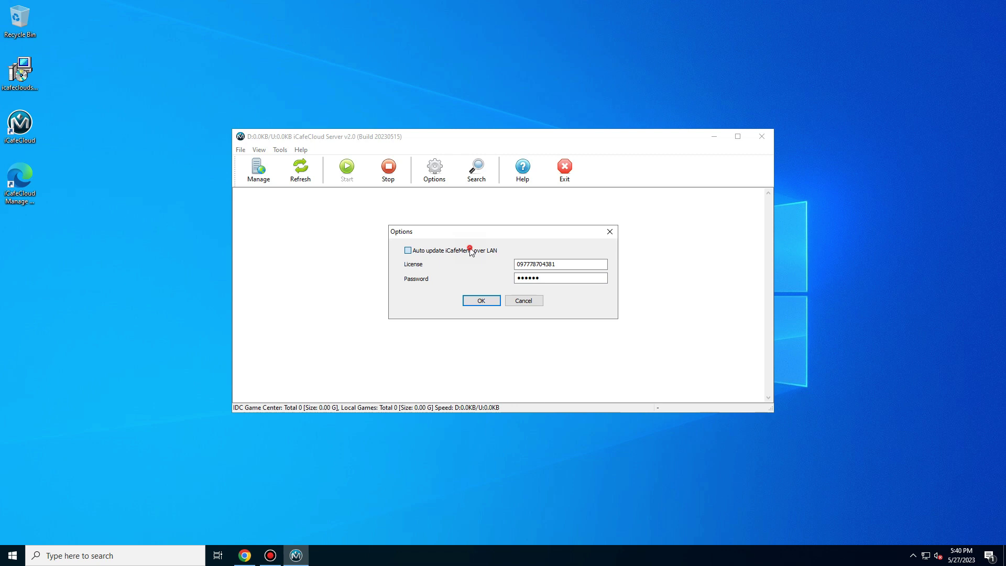
{"action": "left_click", "coordinate": [493, 303]}
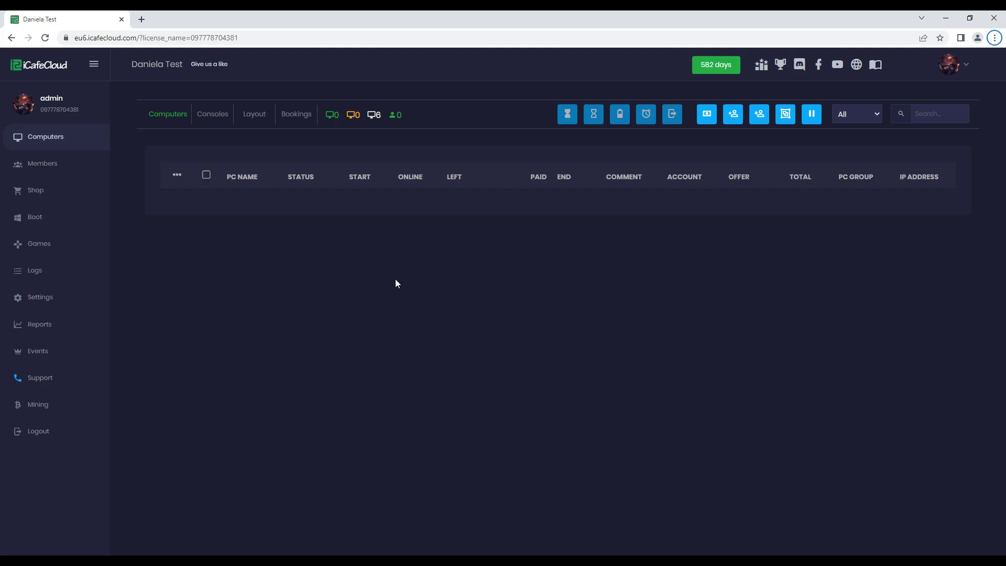
Open the license information under Settings and start editing it
{"action": "left_click", "coordinate": [45, 296]}
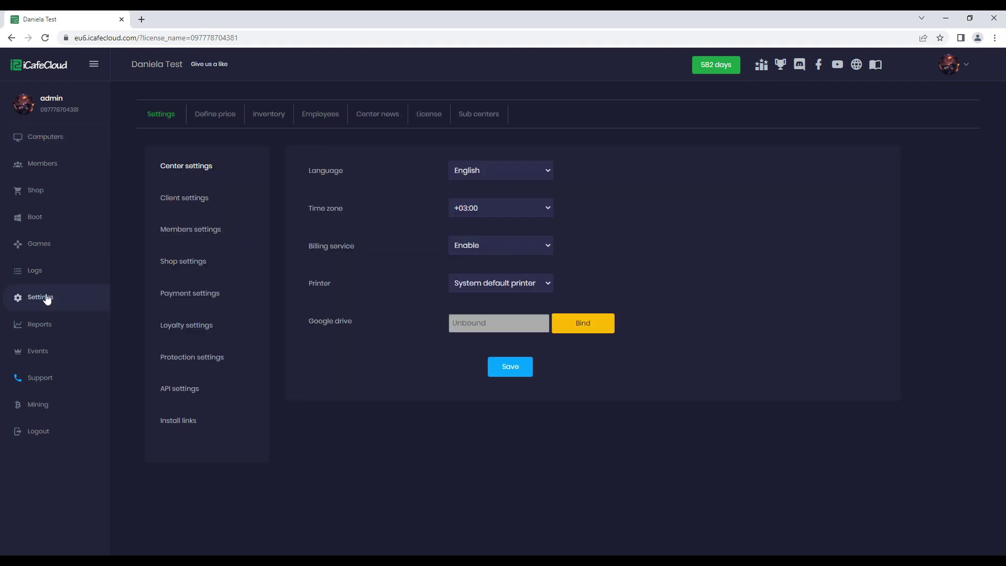
{"action": "left_click", "coordinate": [427, 118]}
{"action": "scroll", "coordinate": [427, 119], "scroll_direction": "down", "scroll_amount": 3}
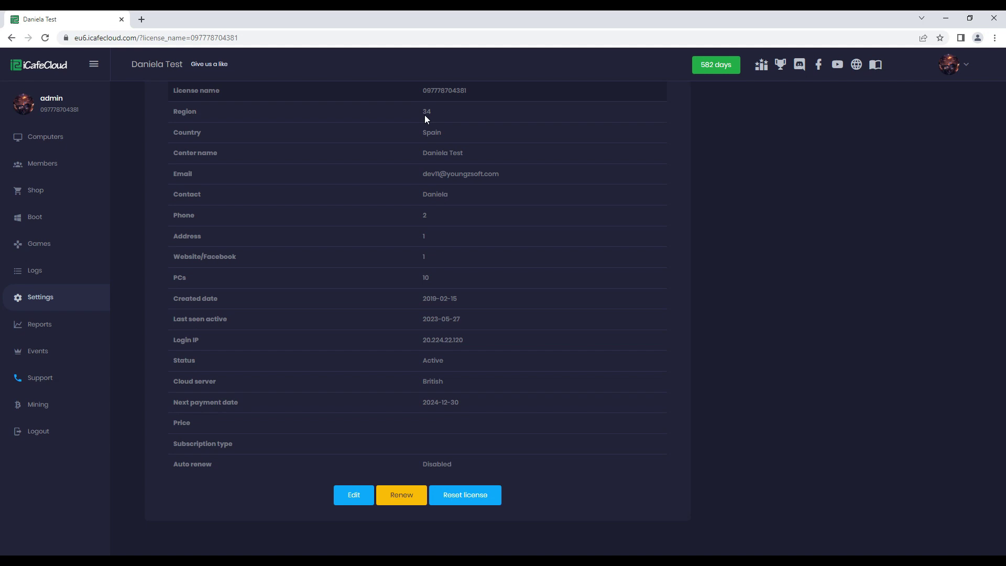
{"action": "left_click", "coordinate": [348, 487]}
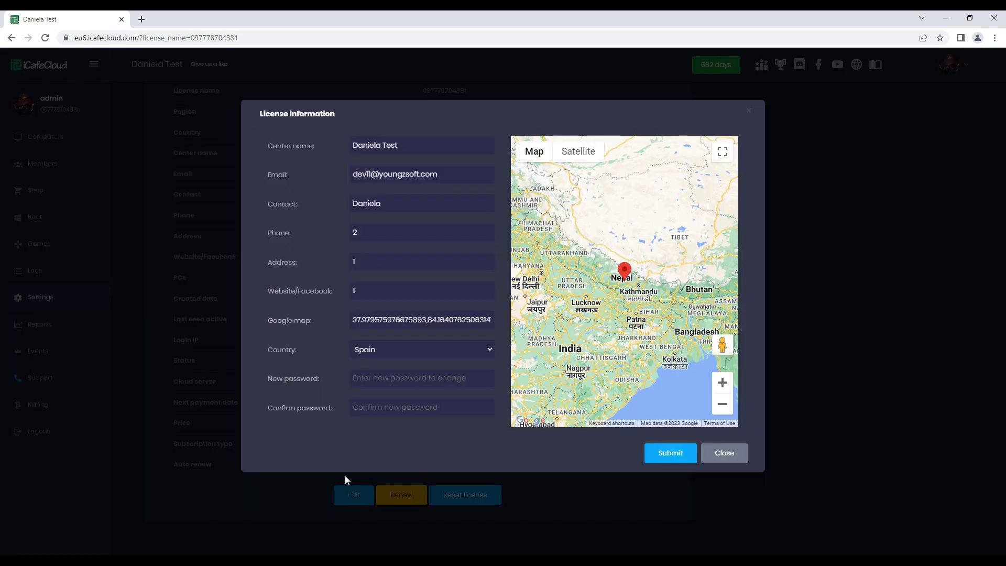
Enter the new contact phone, street address and Facebook page, and submit the changes
{"action": "left_click", "coordinate": [335, 235]}
{"action": "key", "text": "Tab"}
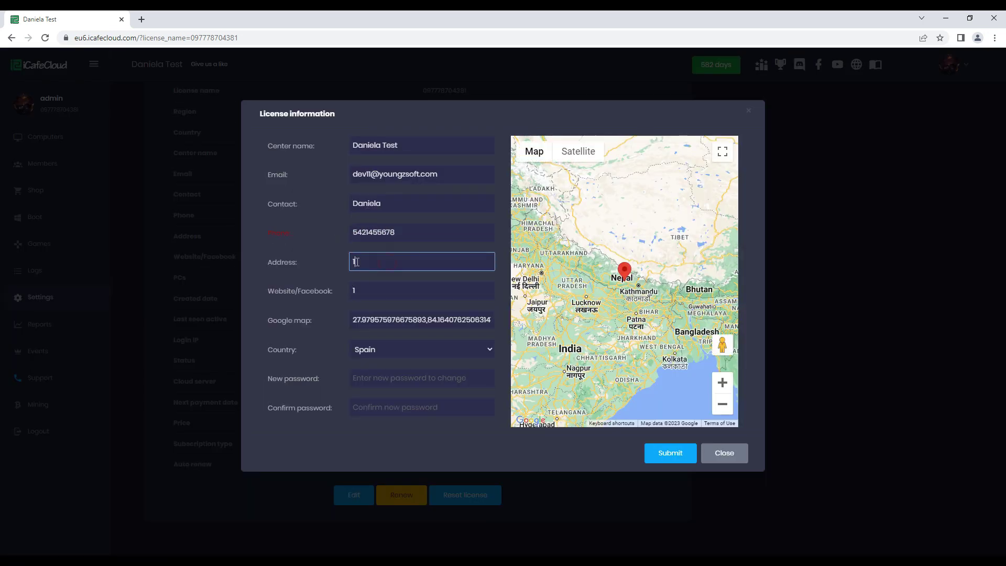
{"action": "key", "text": "Tab"}
{"action": "type", "text": "face"}
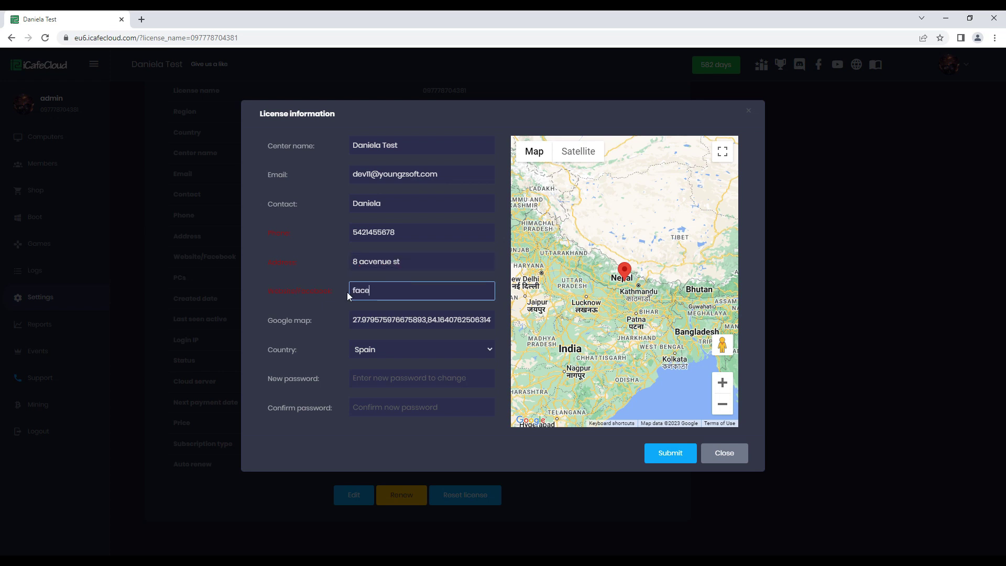
{"action": "type", "text": "book.com/danielagaming"}
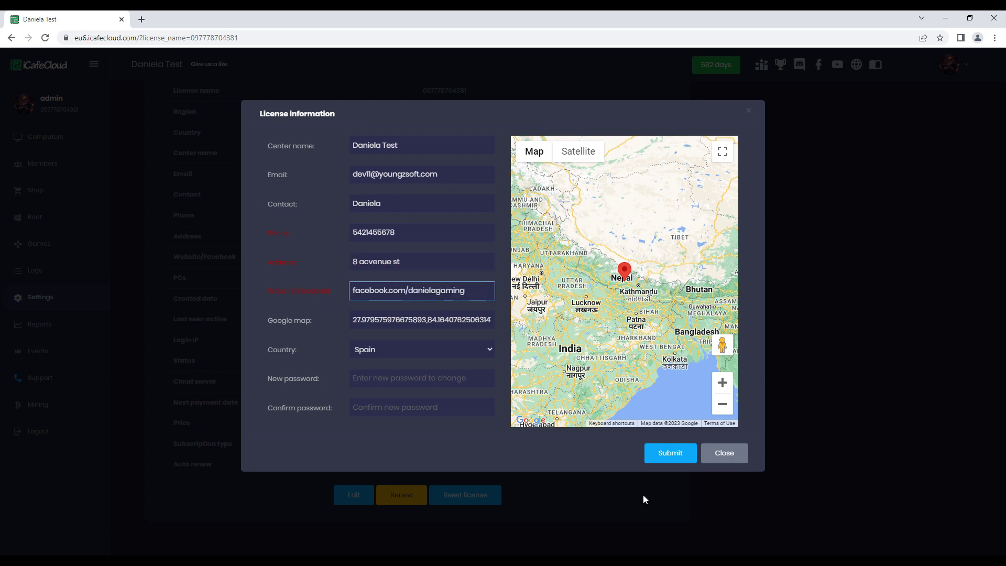
{"action": "left_click", "coordinate": [686, 455]}
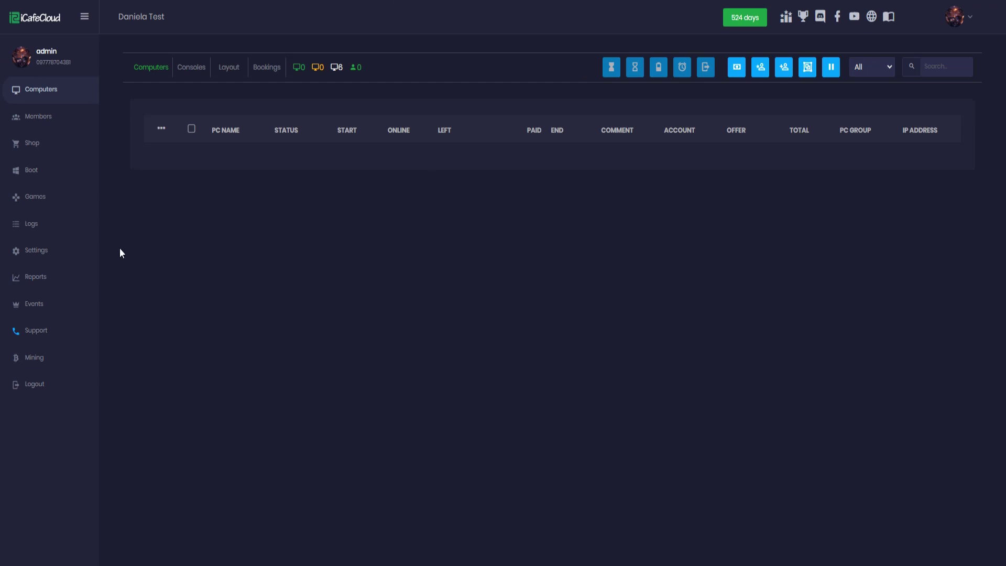
Open Center settings and check the Language (English) and Time zone (+03:00) dropdowns unchanged
{"action": "left_click", "coordinate": [87, 252]}
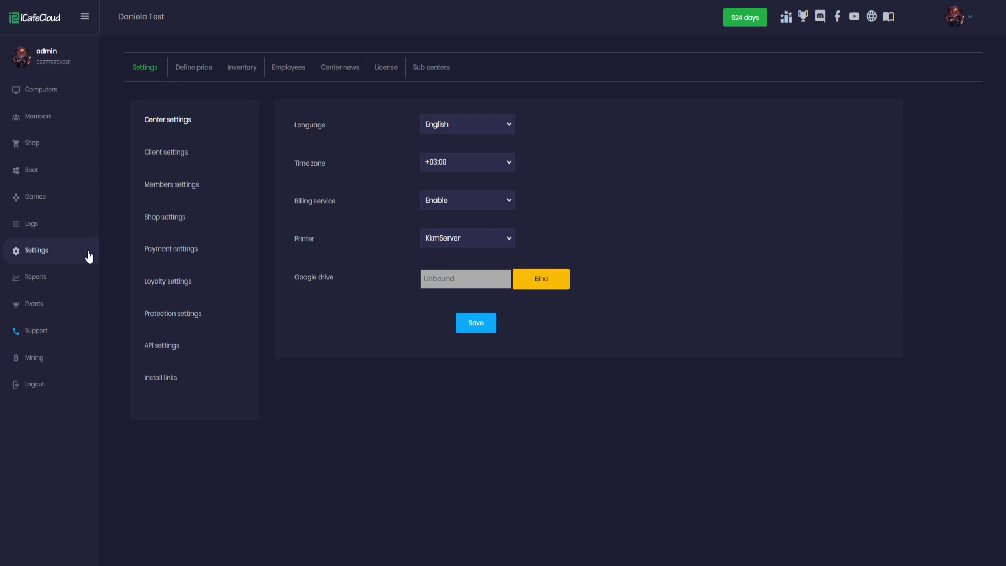
{"action": "left_click", "coordinate": [482, 126]}
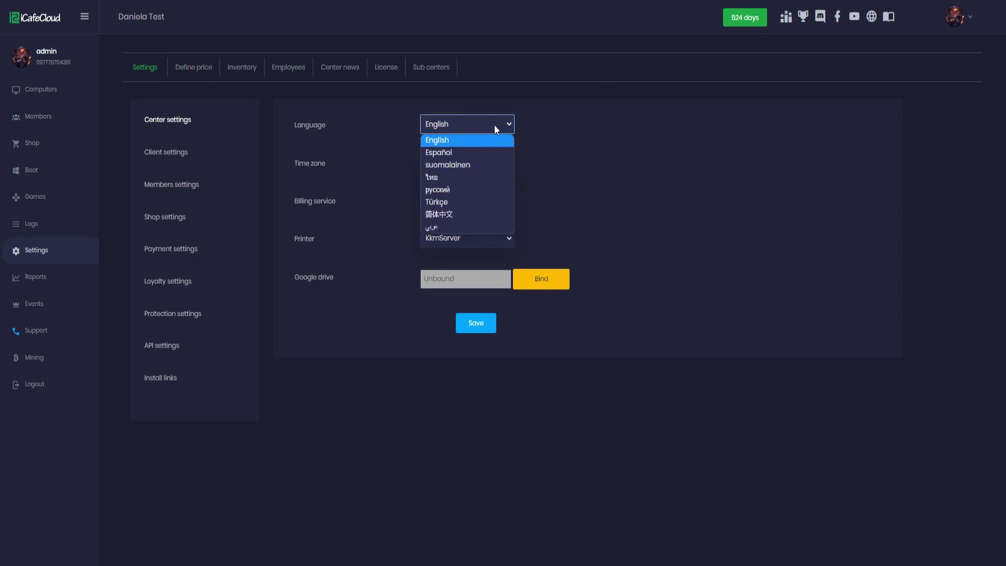
{"action": "left_click", "coordinate": [497, 126]}
{"action": "left_click", "coordinate": [501, 162]}
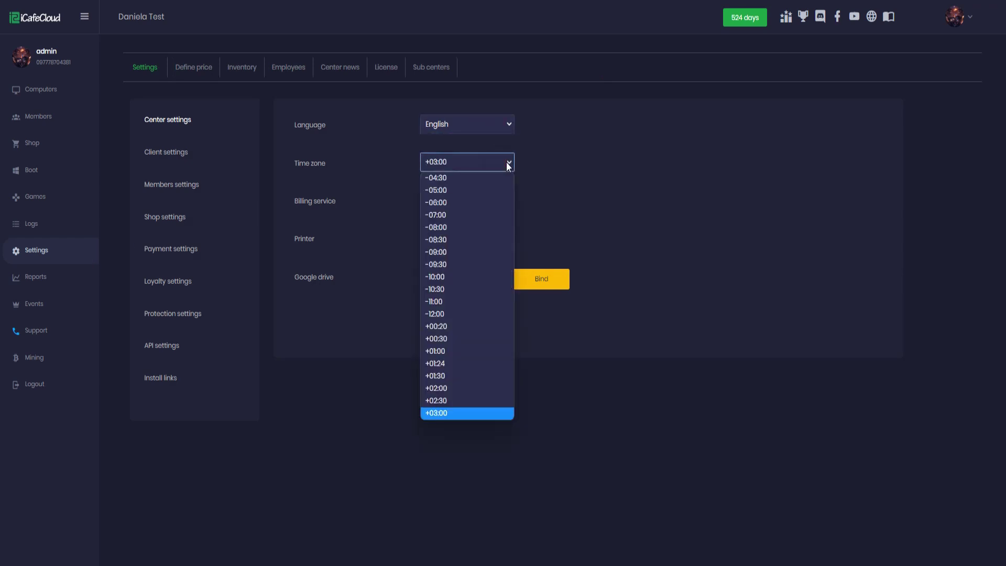
{"action": "left_click", "coordinate": [506, 161]}
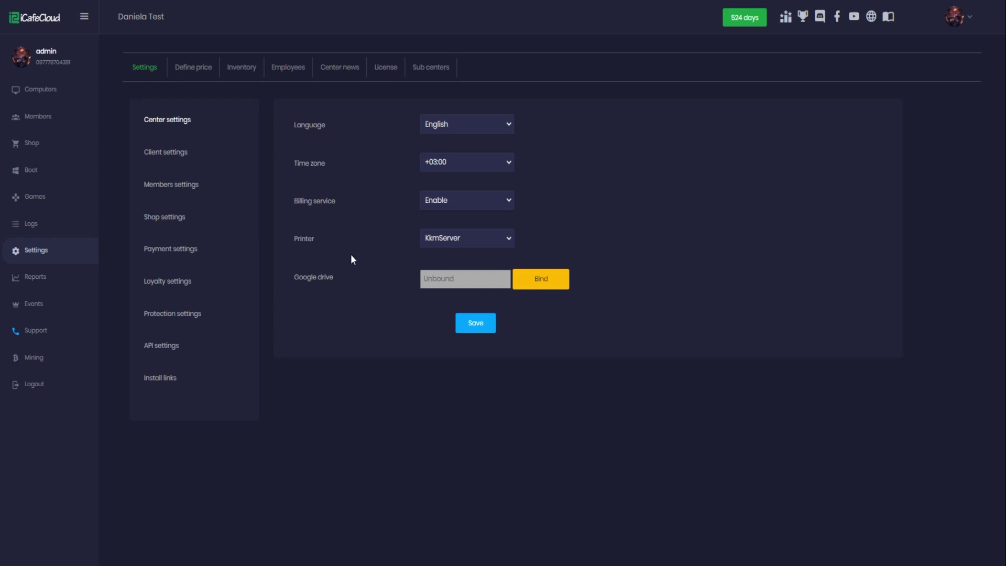
Edit the Default rule under Define price and save it with Price #1 at 10
{"action": "left_click", "coordinate": [187, 72]}
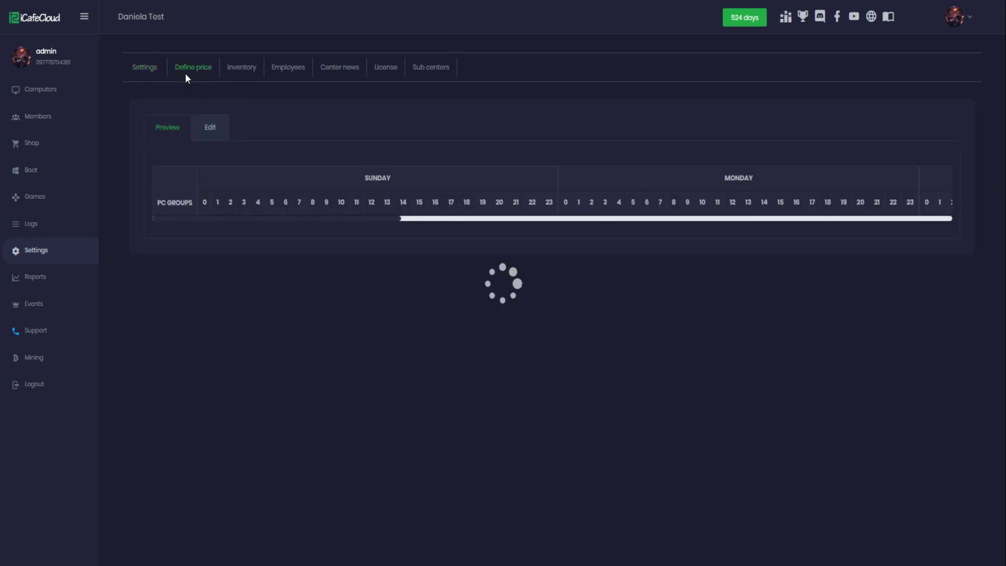
{"action": "left_click", "coordinate": [211, 127]}
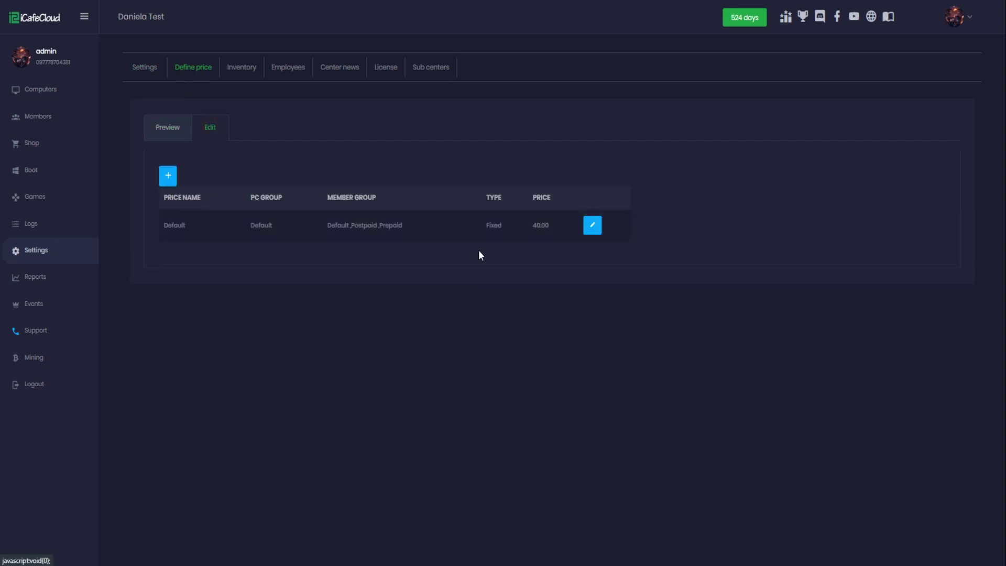
{"action": "left_click", "coordinate": [587, 227]}
{"action": "left_click_drag", "start_coordinate": [411, 365], "coordinate": [411, 378]}
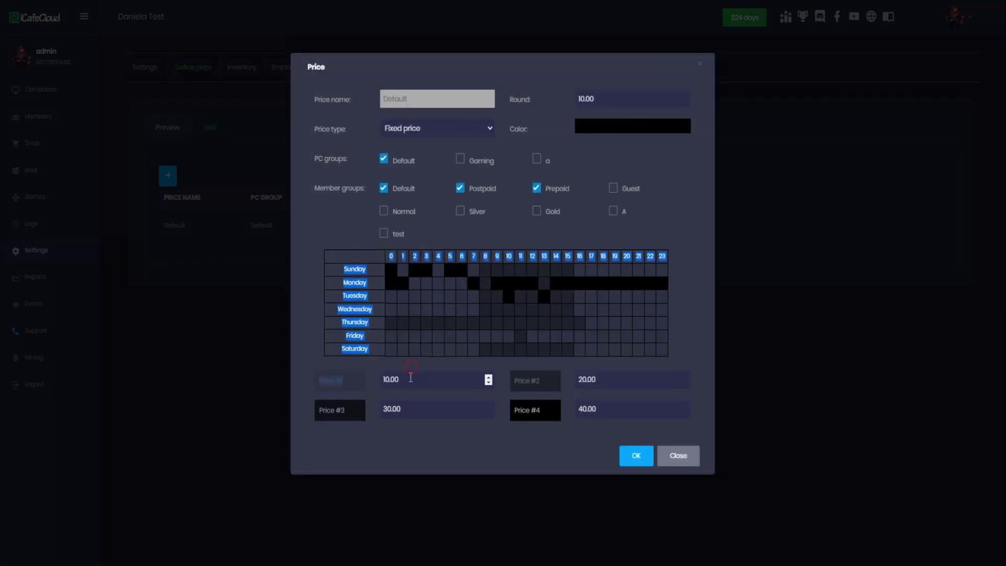
{"action": "left_click", "coordinate": [411, 378]}
{"action": "key", "text": "BackSpace"}
{"action": "key", "text": "BackSpace"}
{"action": "key", "text": "BackSpace"}
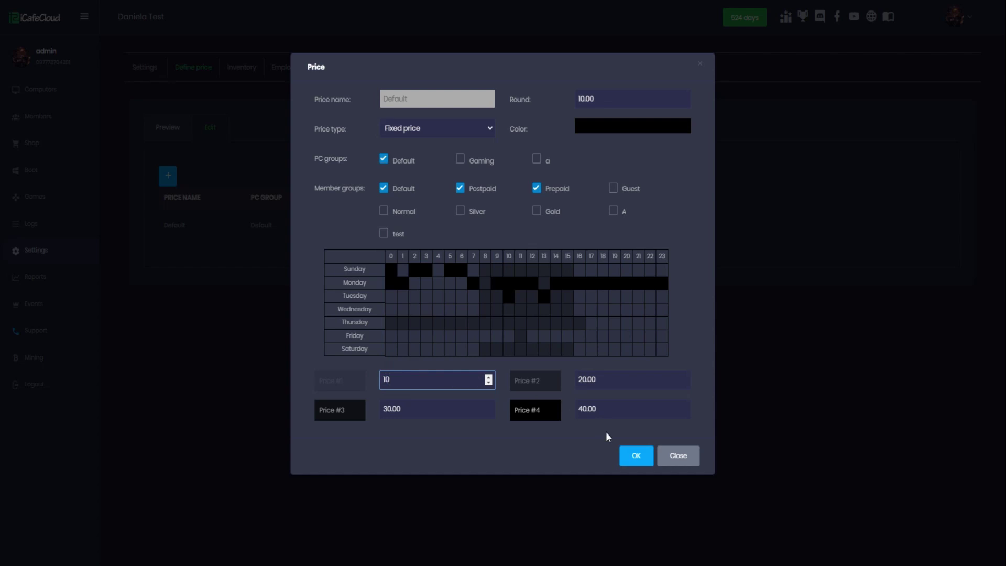
{"action": "left_click", "coordinate": [635, 455]}
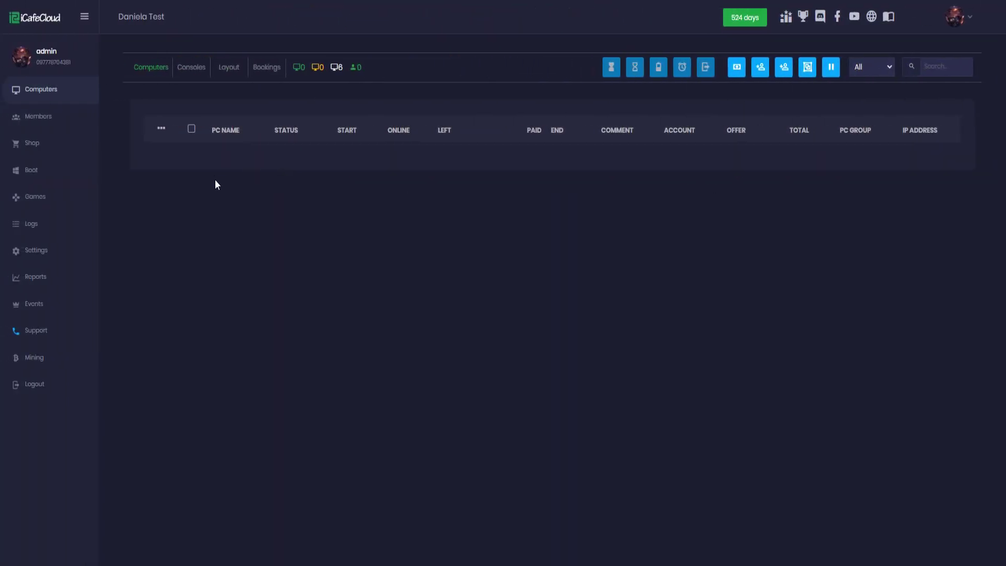
Set Main game drive to C: in the Games download settings, submit, and confirm
{"action": "left_click", "coordinate": [67, 197]}
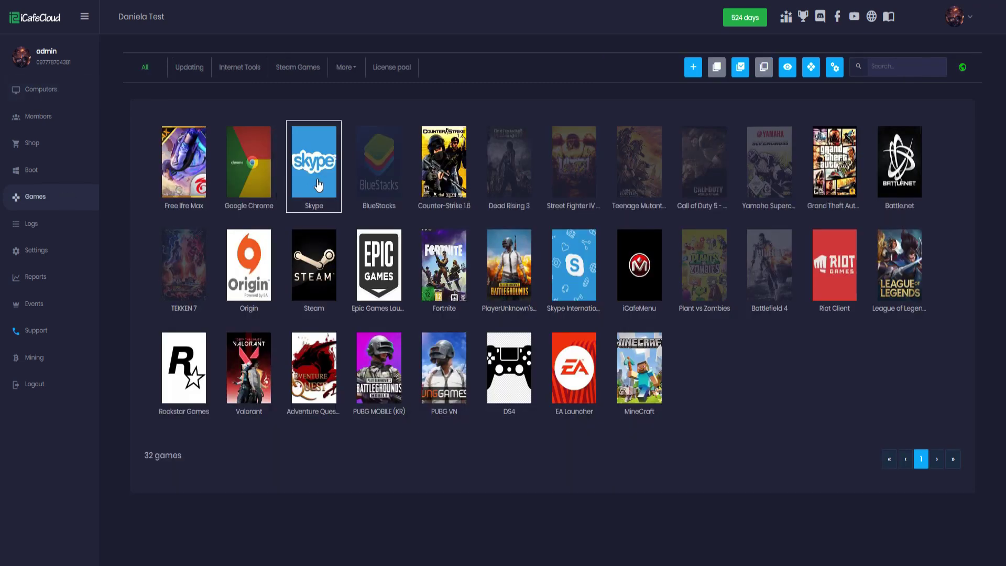
{"action": "left_click", "coordinate": [836, 71]}
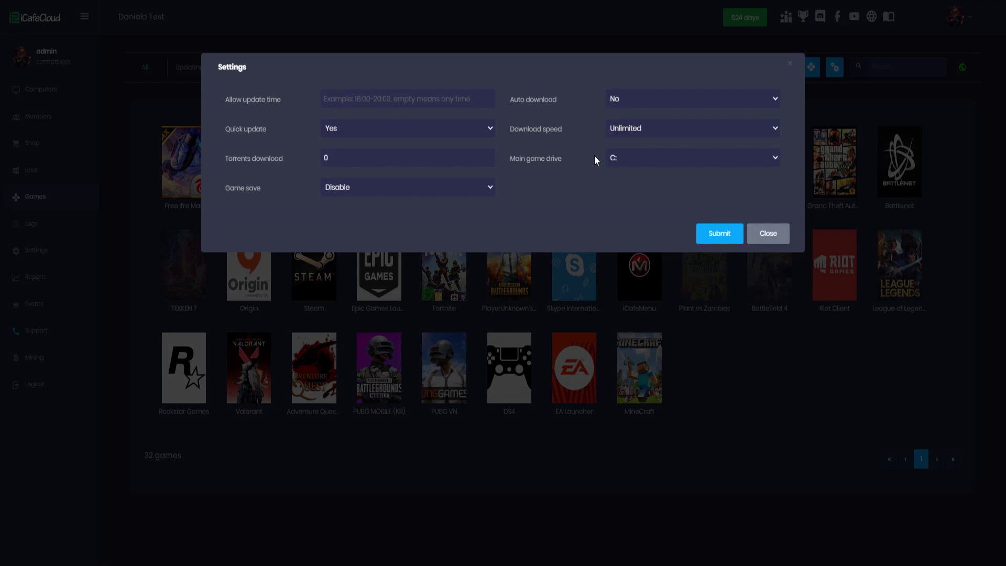
{"action": "left_click", "coordinate": [624, 158]}
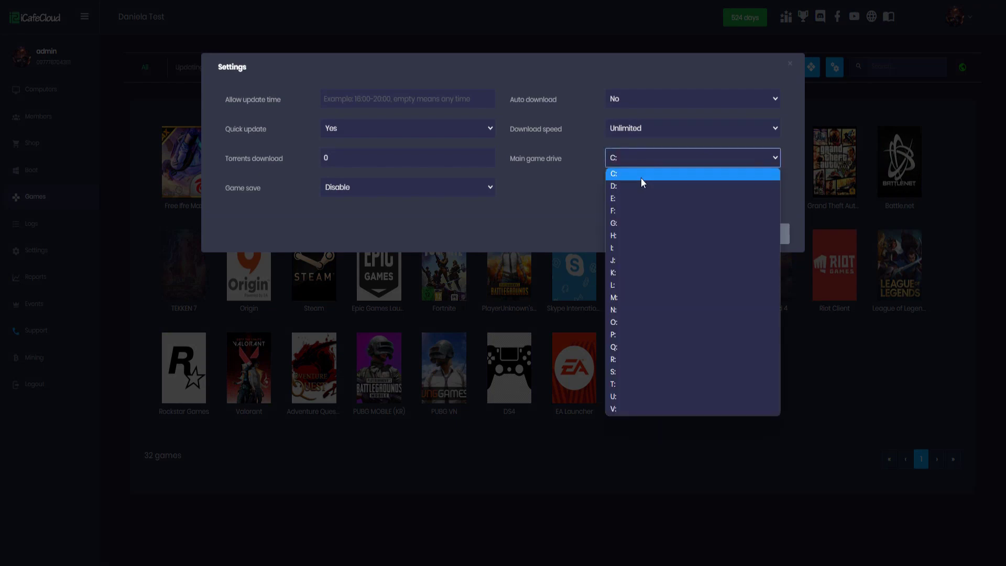
{"action": "left_click", "coordinate": [641, 177]}
{"action": "left_click", "coordinate": [713, 234]}
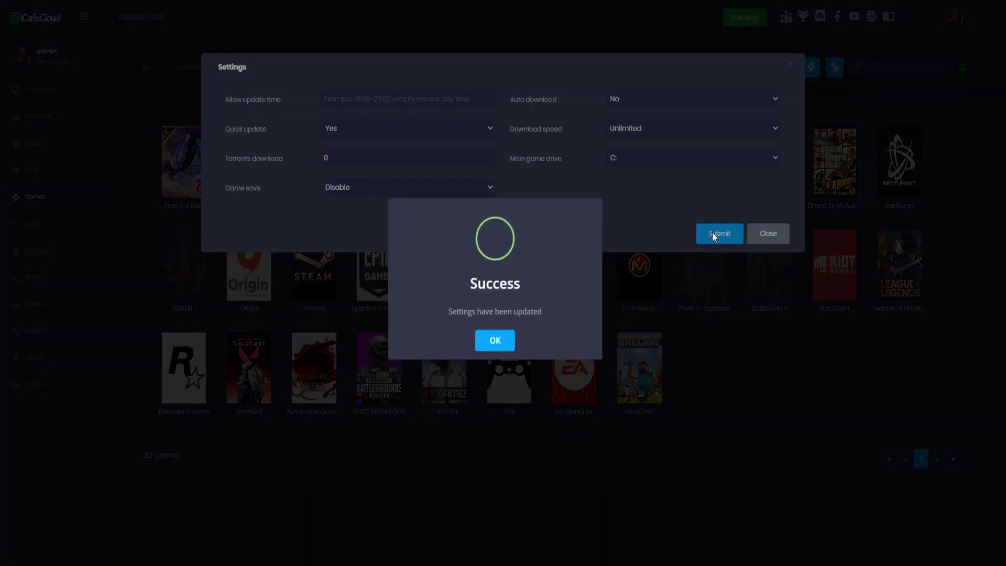
{"action": "left_click", "coordinate": [502, 341]}
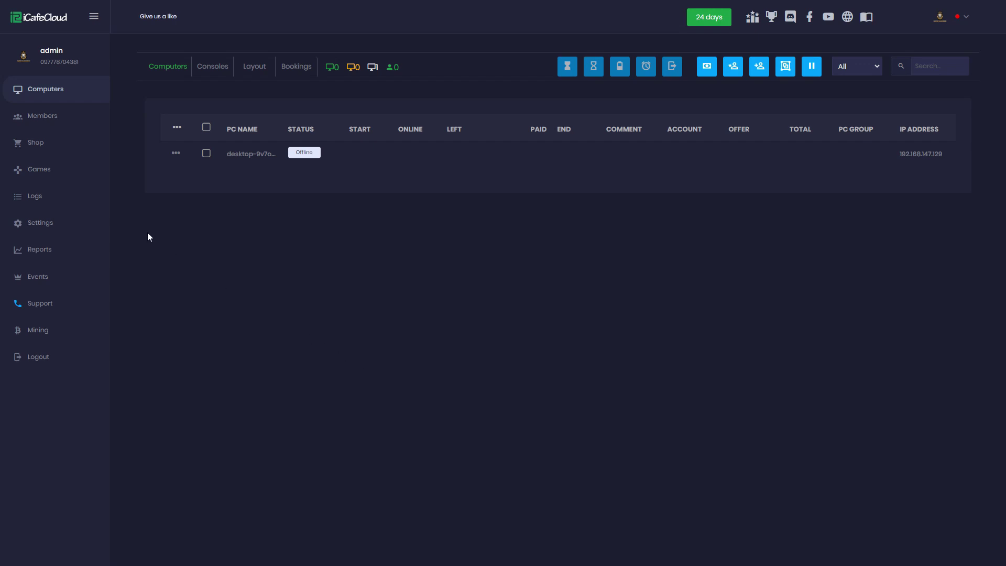
Search the games library for 'icafem' and enable iCafeMenu
{"action": "left_click", "coordinate": [80, 173]}
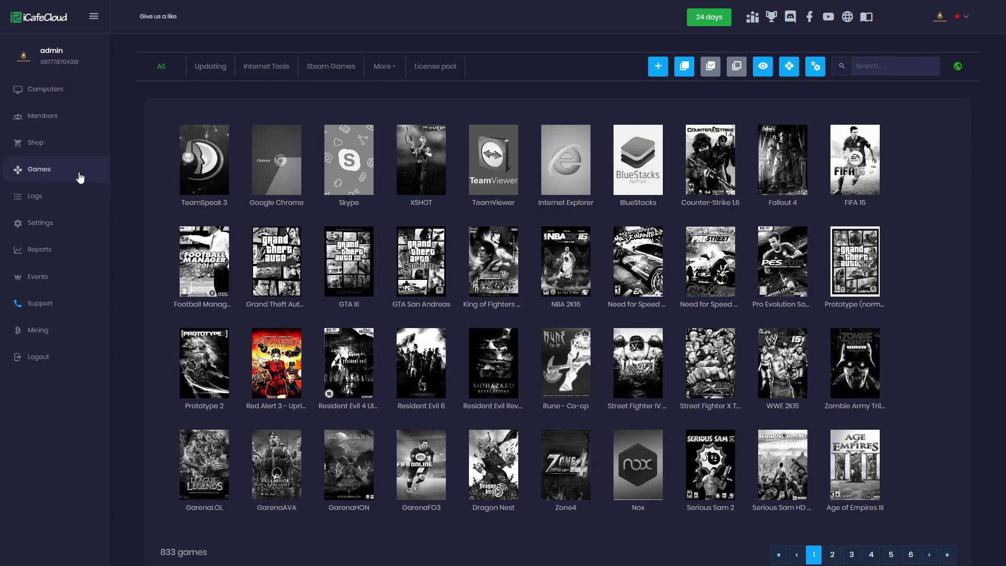
{"action": "left_click", "coordinate": [899, 68]}
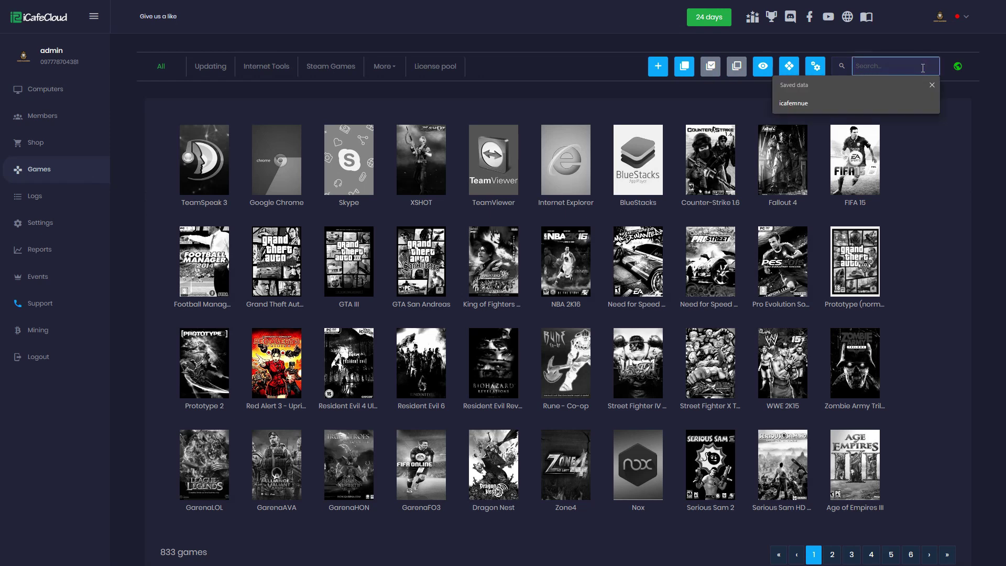
{"action": "type", "text": "icafem"}
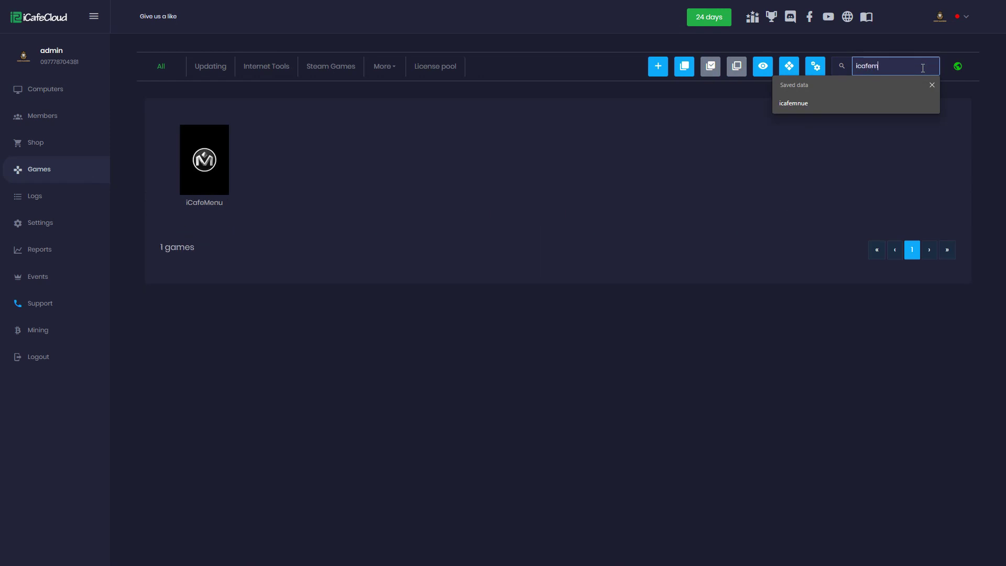
{"action": "right_click", "coordinate": [217, 140]}
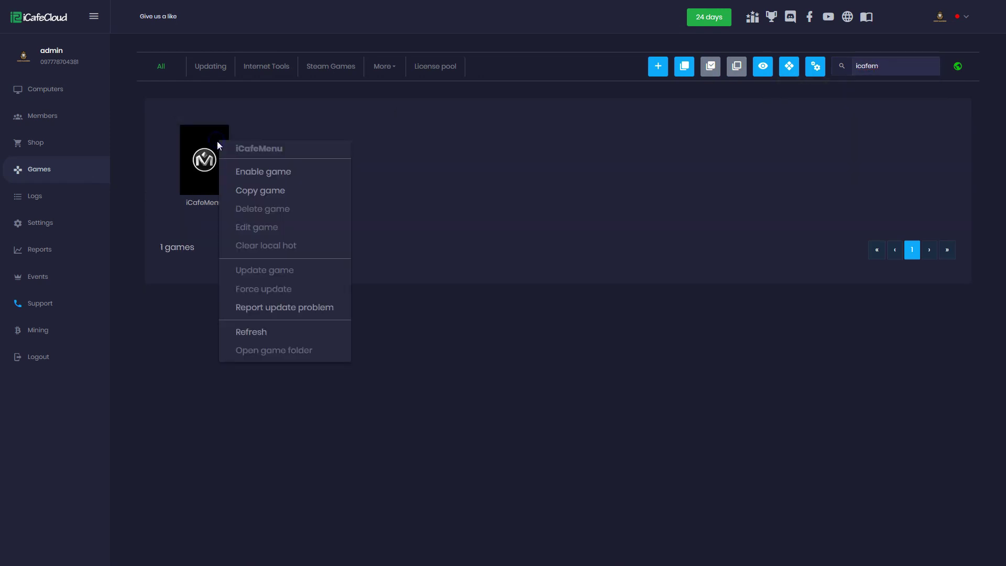
{"action": "left_click", "coordinate": [248, 173]}
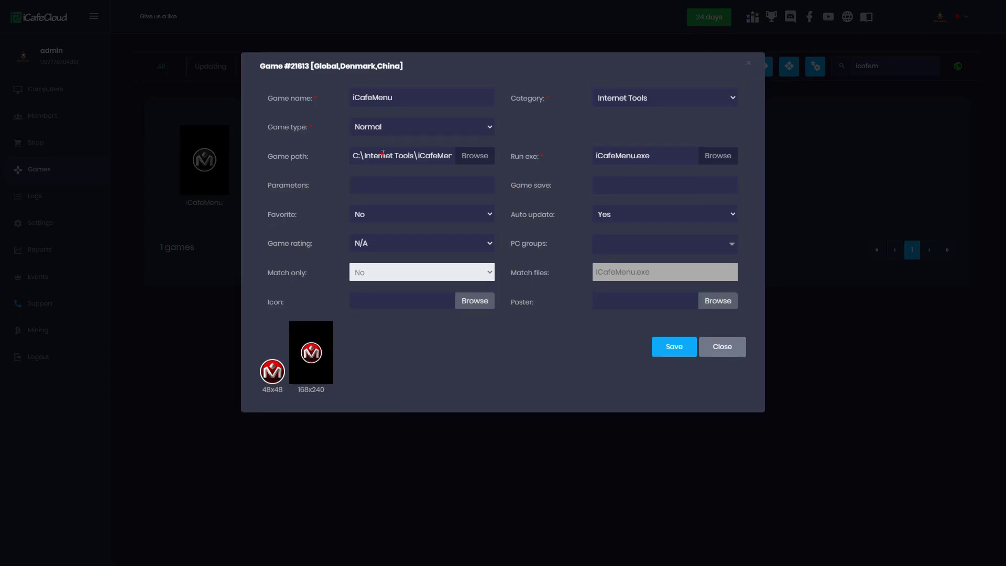
Check iCafeMenu's game path, save its settings, and acknowledge the download-started notice
{"action": "left_click_drag", "start_coordinate": [378, 155], "coordinate": [473, 156]}
{"action": "left_click", "coordinate": [441, 156]}
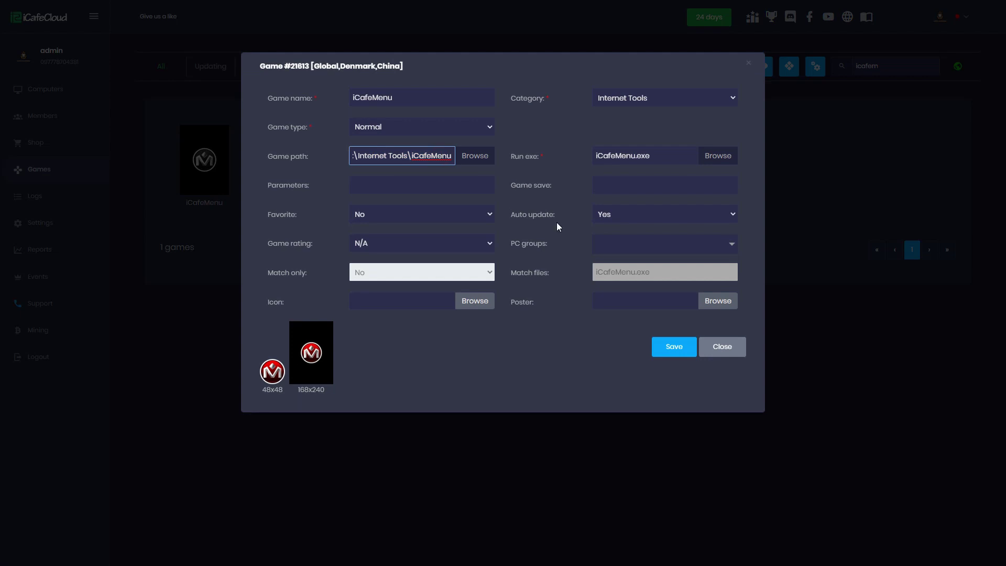
{"action": "left_click_drag", "start_coordinate": [392, 157], "coordinate": [332, 157]}
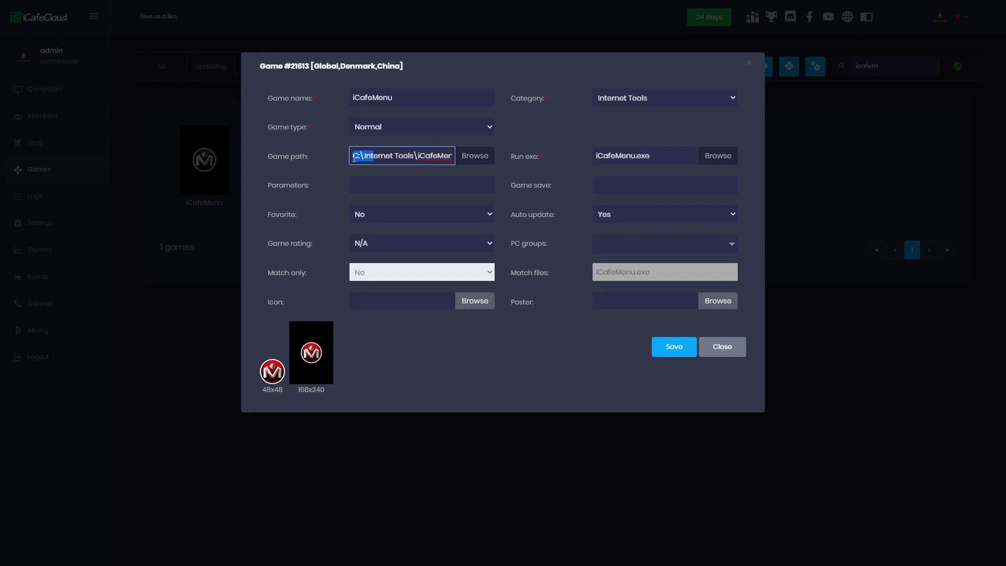
{"action": "left_click", "coordinate": [357, 156]}
{"action": "left_click", "coordinate": [672, 347]}
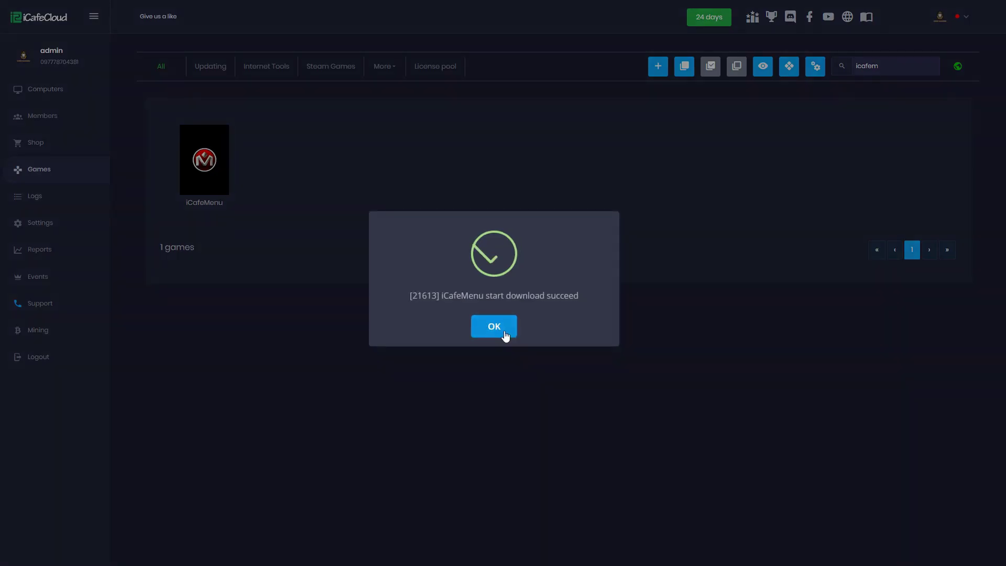
{"action": "left_click", "coordinate": [504, 331]}
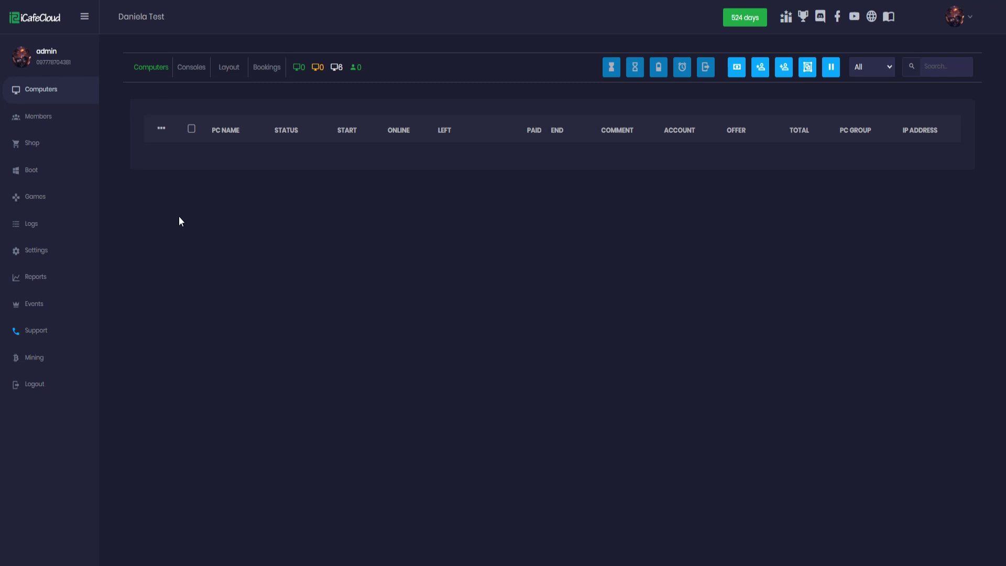
Add a new member with a first name and confirmed password in Members
{"action": "left_click", "coordinate": [57, 121]}
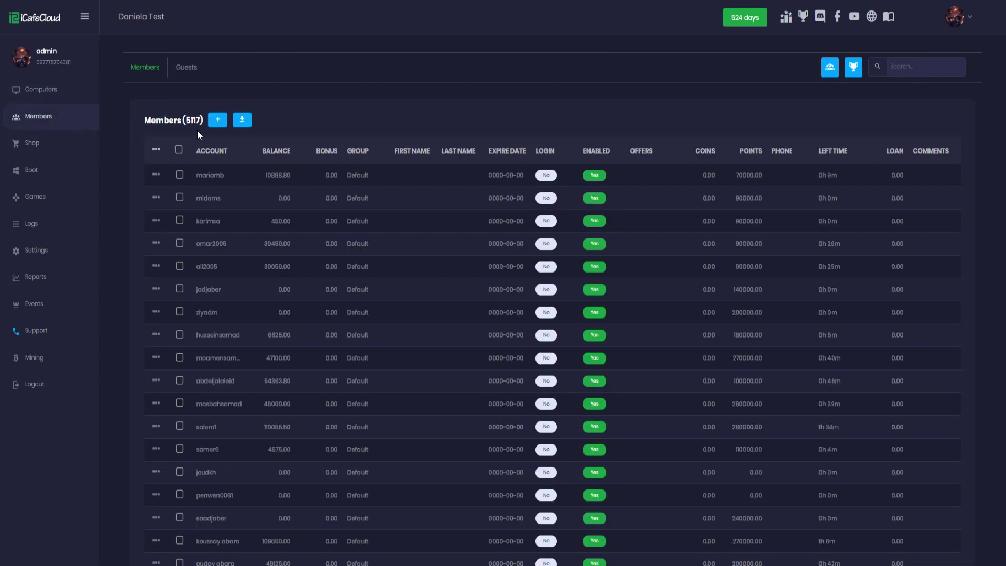
{"action": "left_click", "coordinate": [218, 124]}
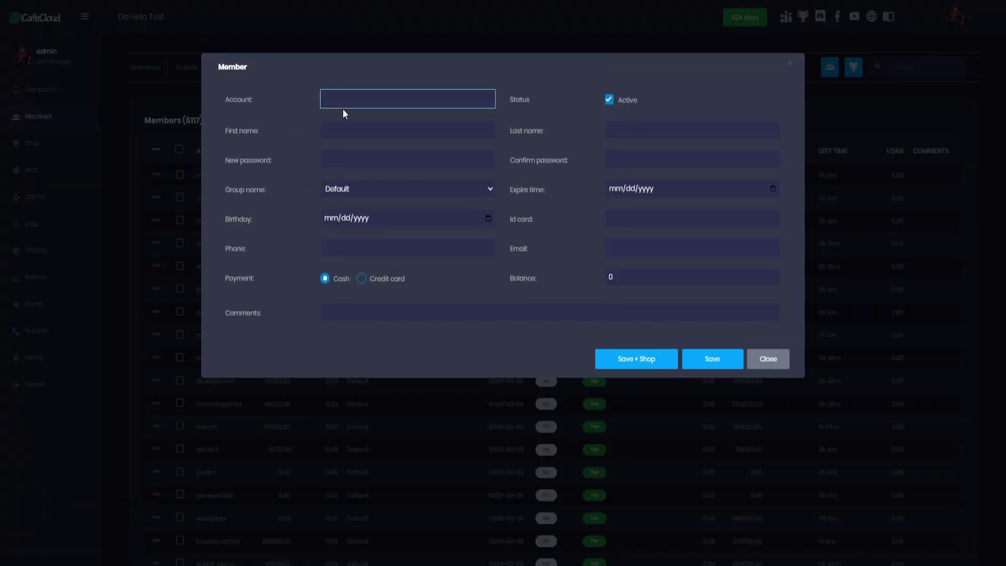
{"action": "left_click", "coordinate": [348, 129]}
{"action": "type", "text": "das"}
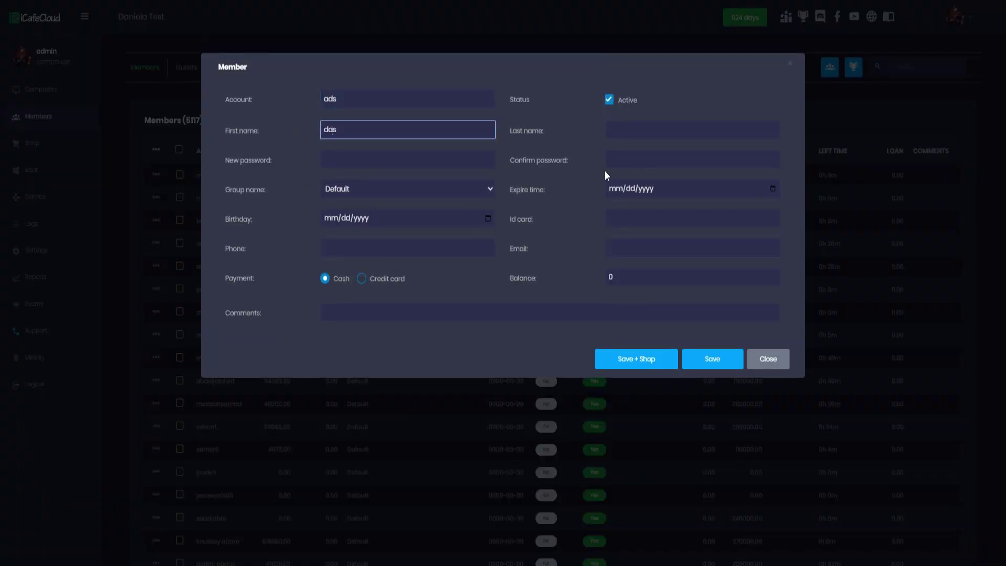
{"action": "left_click", "coordinate": [464, 163]}
{"action": "type", "text": "••••••"}
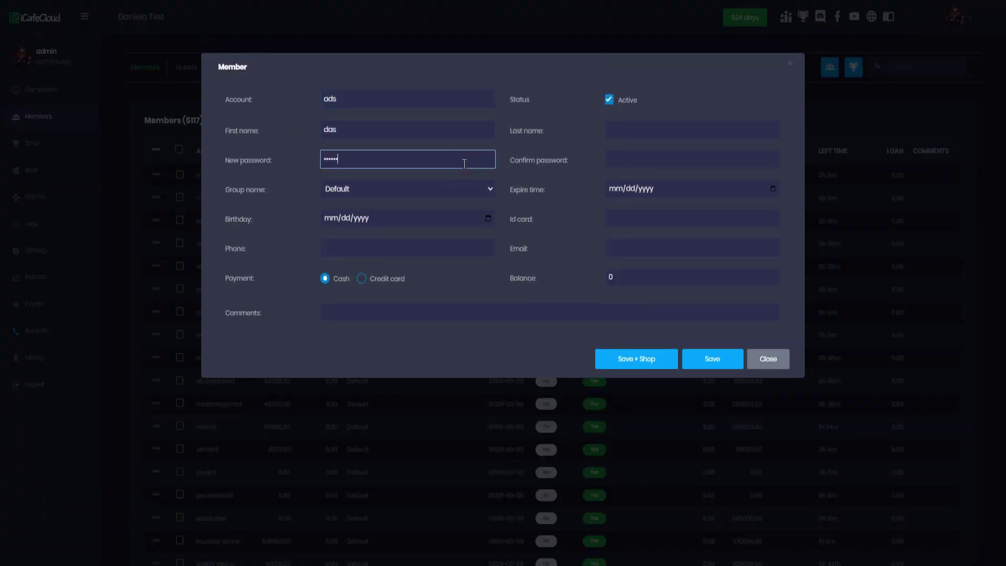
{"action": "key", "text": "Tab"}
{"action": "type", "text": "••••••"}
{"action": "key", "text": "Return"}
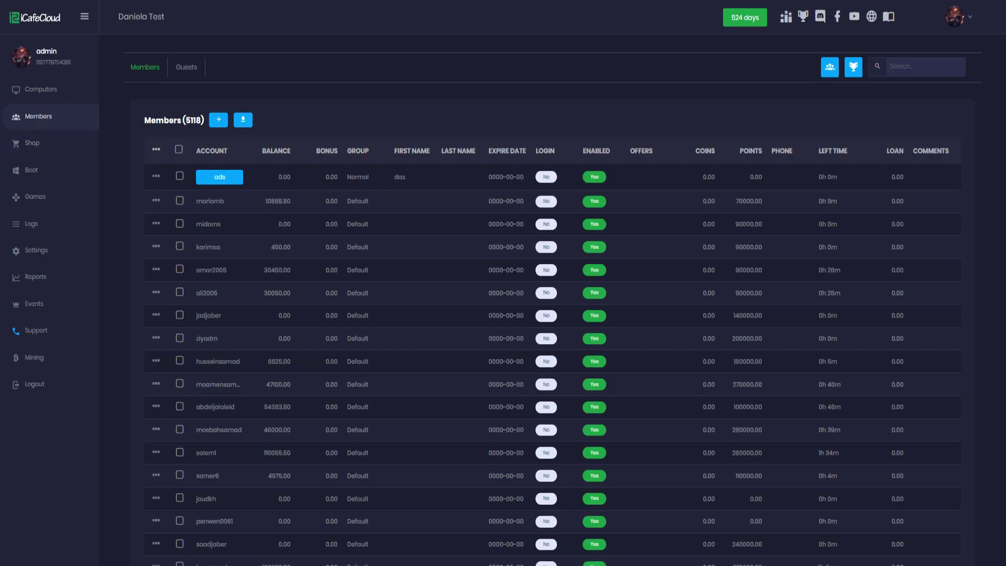
Open Top up for the new member and enter an amount of 100
{"action": "right_click", "coordinate": [327, 176]}
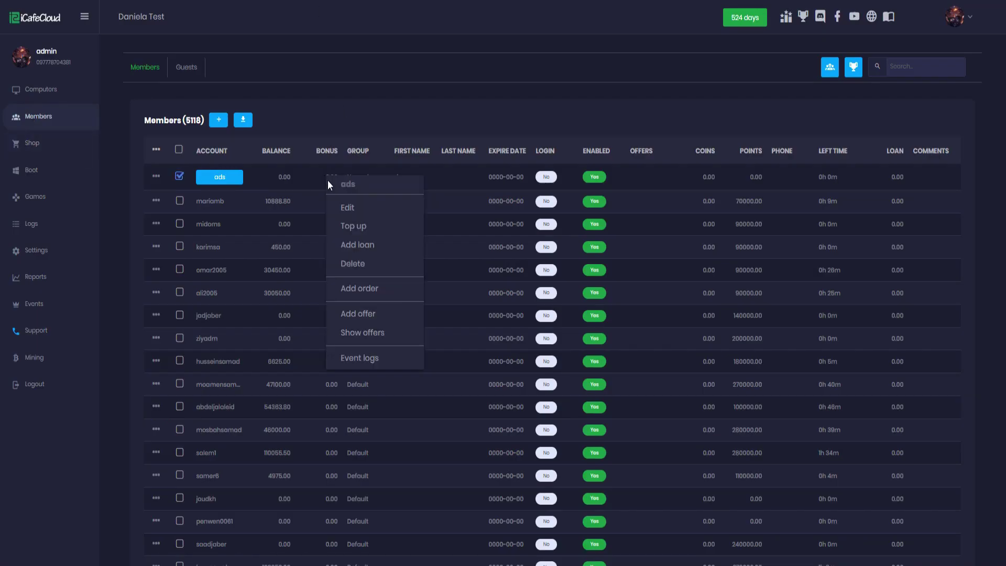
{"action": "left_click", "coordinate": [347, 223]}
{"action": "left_click", "coordinate": [529, 196]}
{"action": "type", "text": "100"}
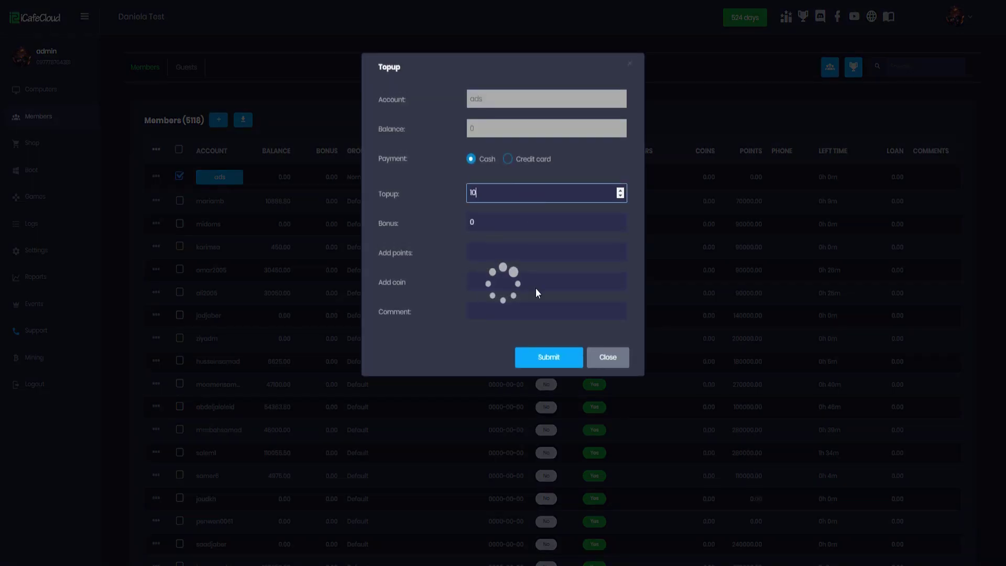
{"action": "left_click", "coordinate": [530, 310]}
Submit the 100 top-up, then log the member in on the client with username and password
{"action": "left_click", "coordinate": [548, 361]}
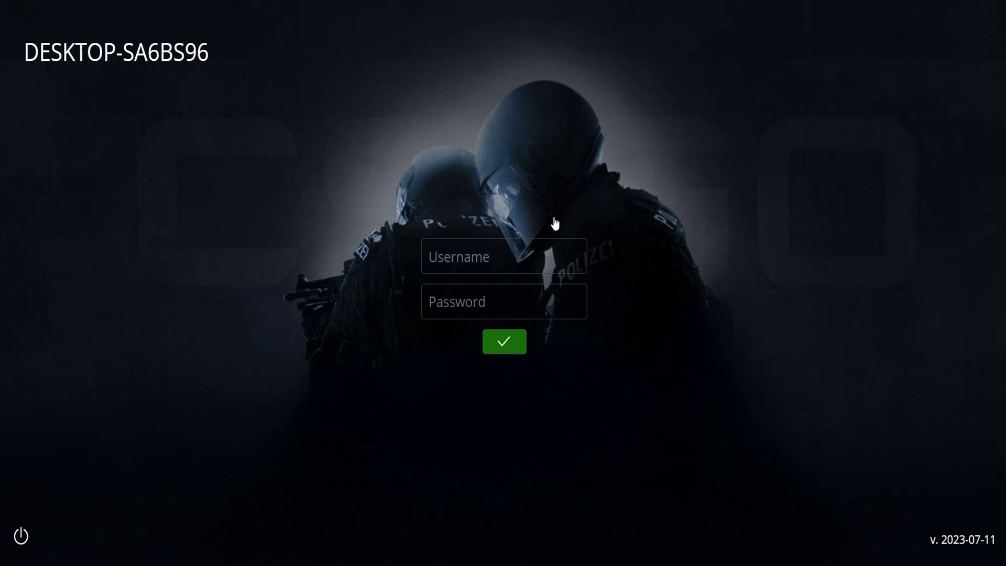
{"action": "left_click", "coordinate": [522, 253]}
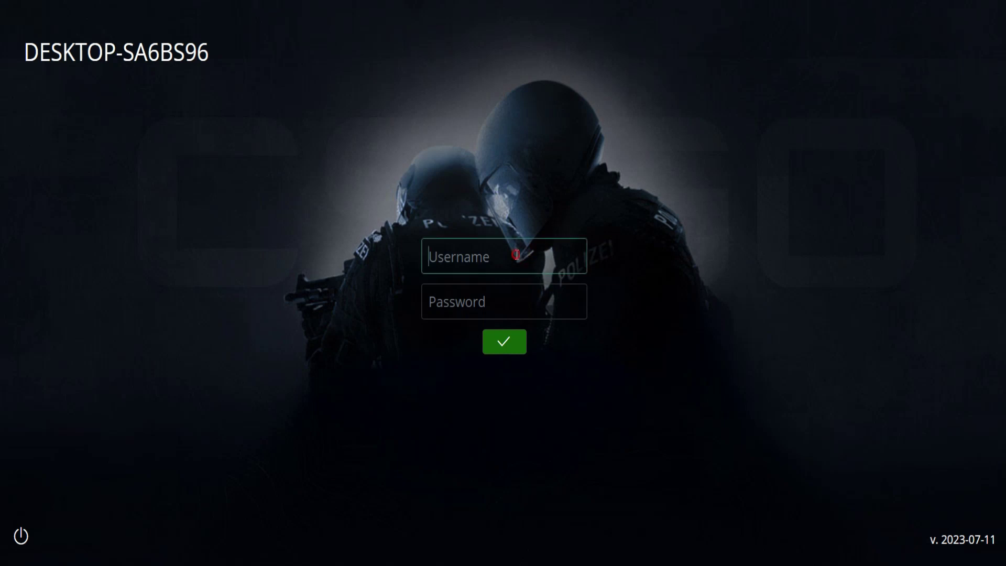
{"action": "type", "text": "ads"}
{"action": "key", "text": "Tab"}
{"action": "type", "text": "1234"}
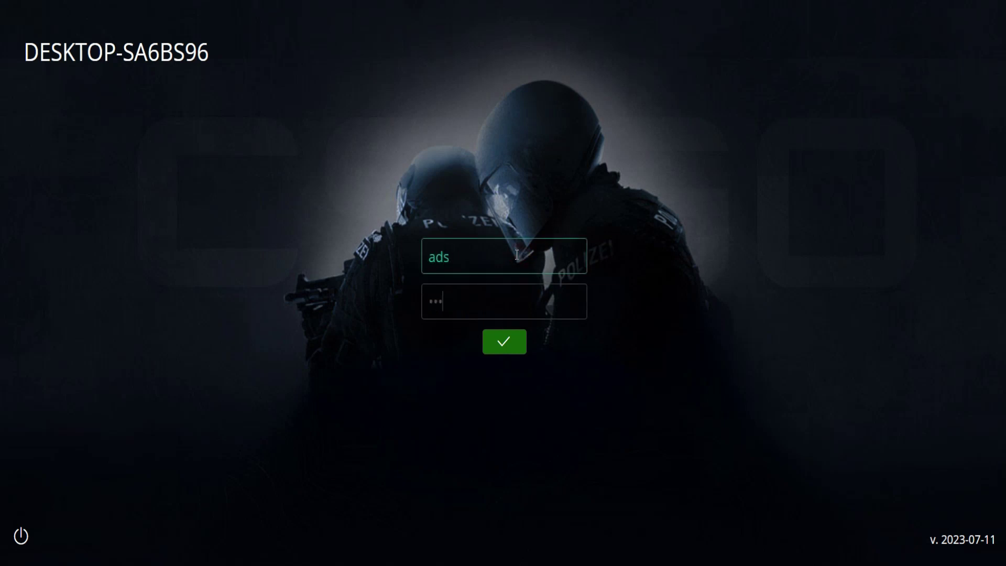
{"action": "key", "text": "Return"}
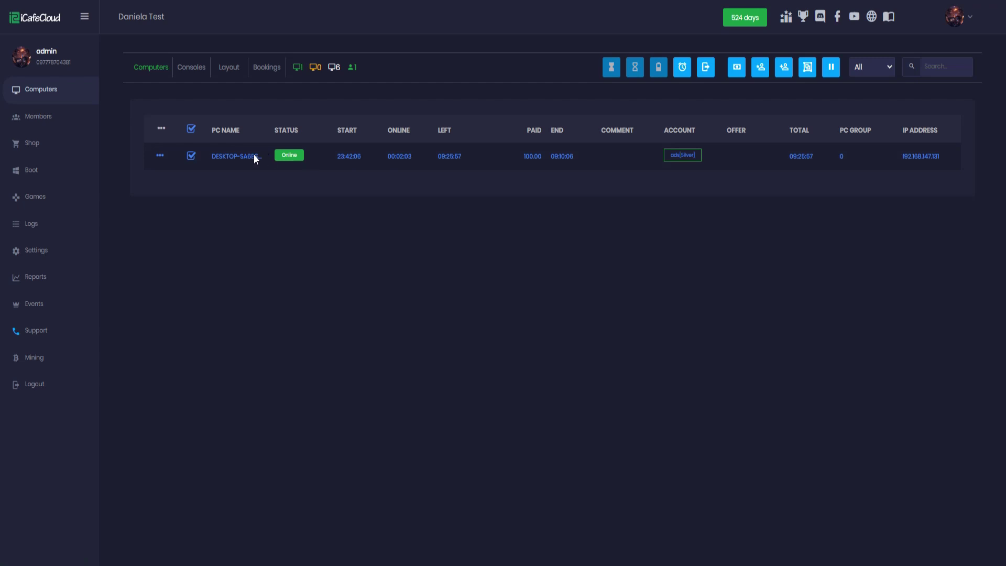
Choose Check out for DESKTOP-SA6BS96 from its row in the Computers list
{"action": "right_click", "coordinate": [354, 163]}
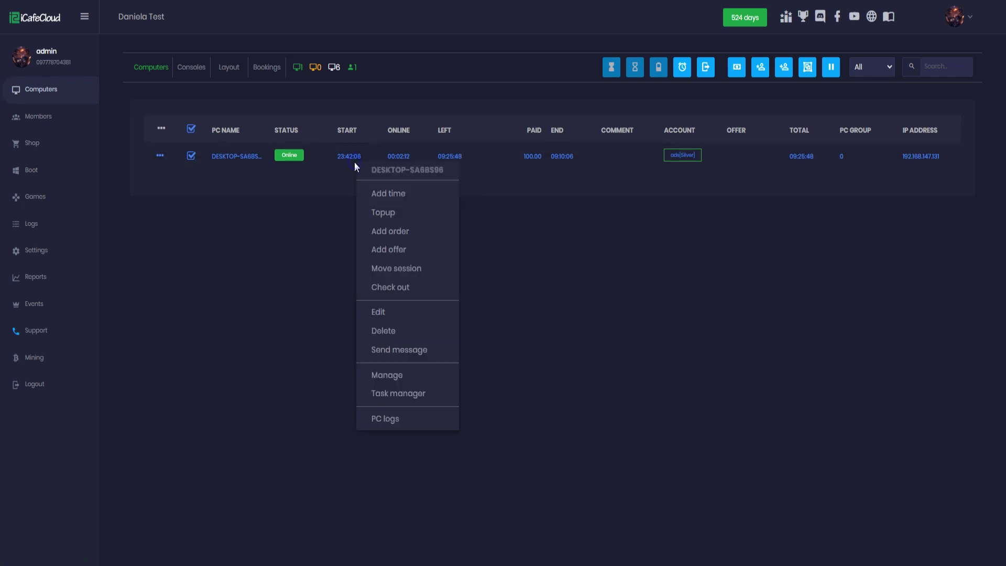
{"action": "left_click", "coordinate": [390, 283]}
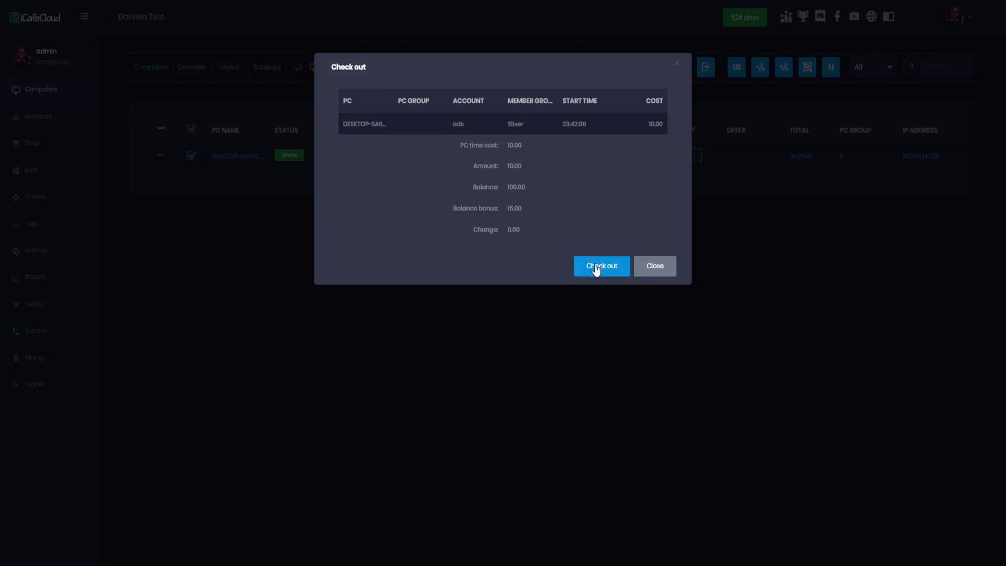